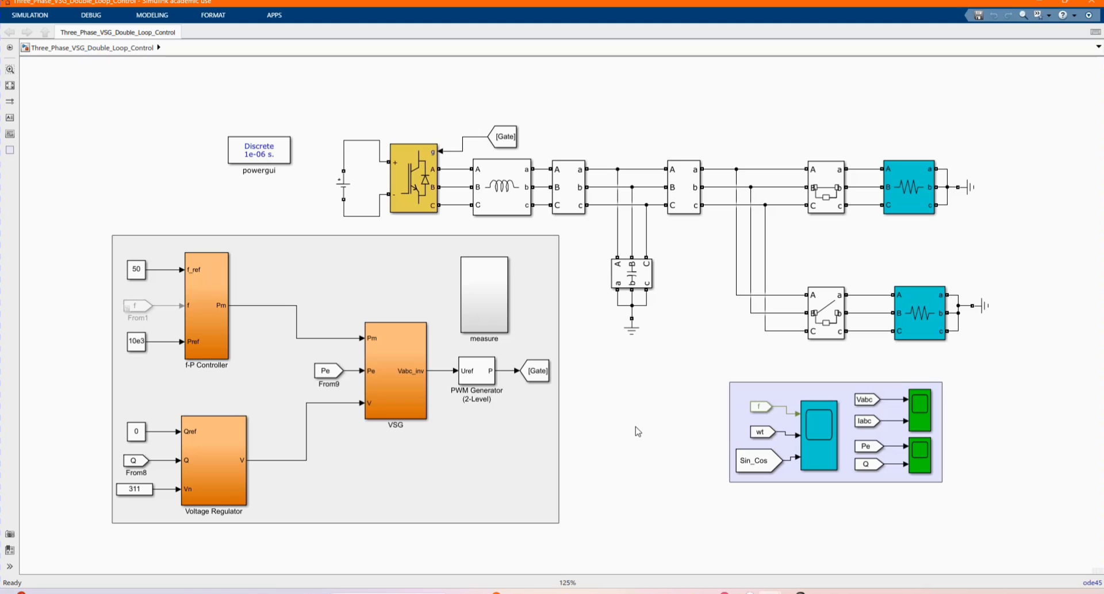
Line up the Sin_Cos and f From blocks with the wt block feeding the measurement scope
left_click(760, 471)
left_click_drag(760, 470, 764, 443)
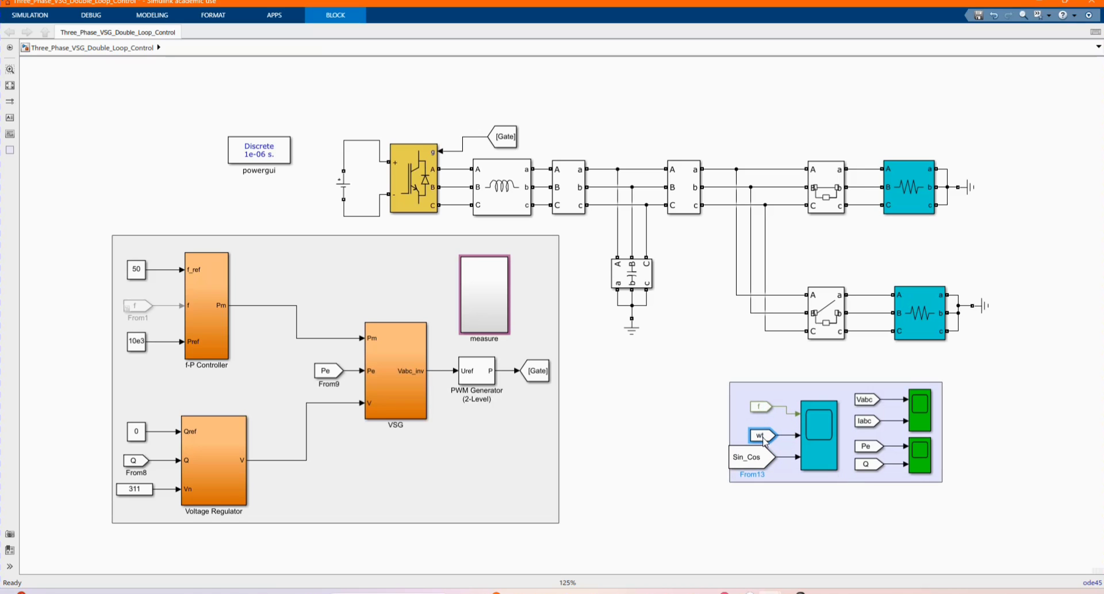
left_click_drag(760, 408, 761, 415)
left_click(637, 423)
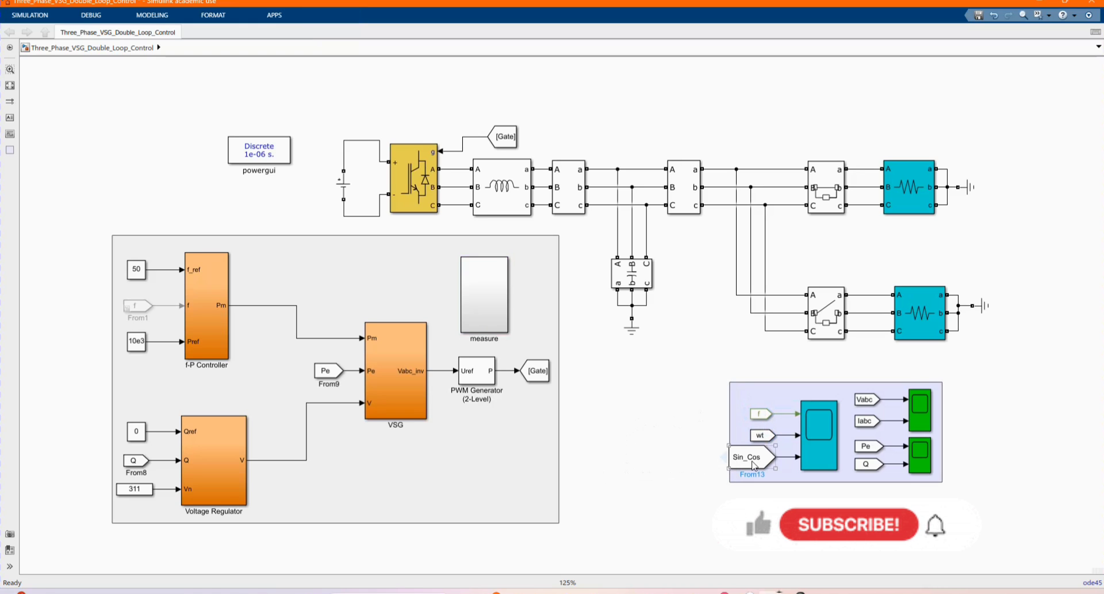
left_click_drag(755, 466, 767, 464)
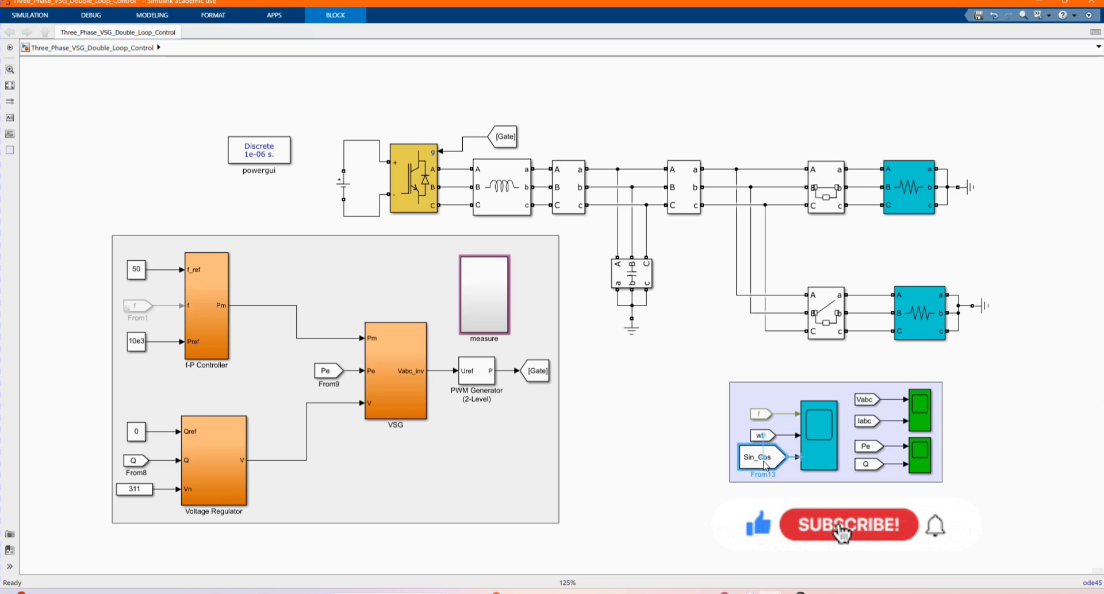
left_click(645, 481)
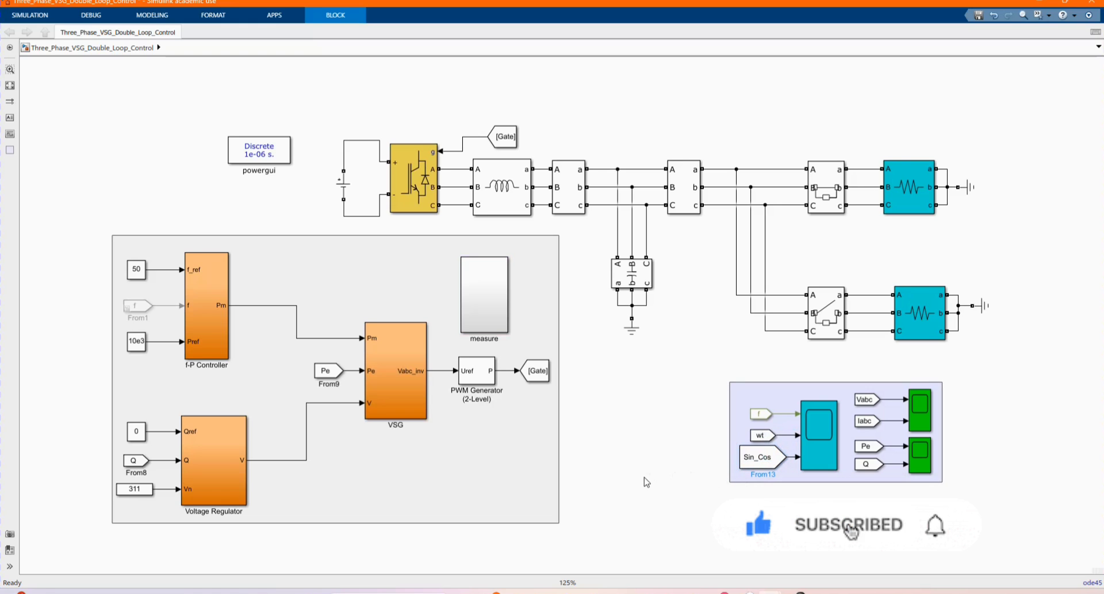
Fit the diagram to the window and show simulation settings: stop time 1.2, Normal mode
left_click(43, 20)
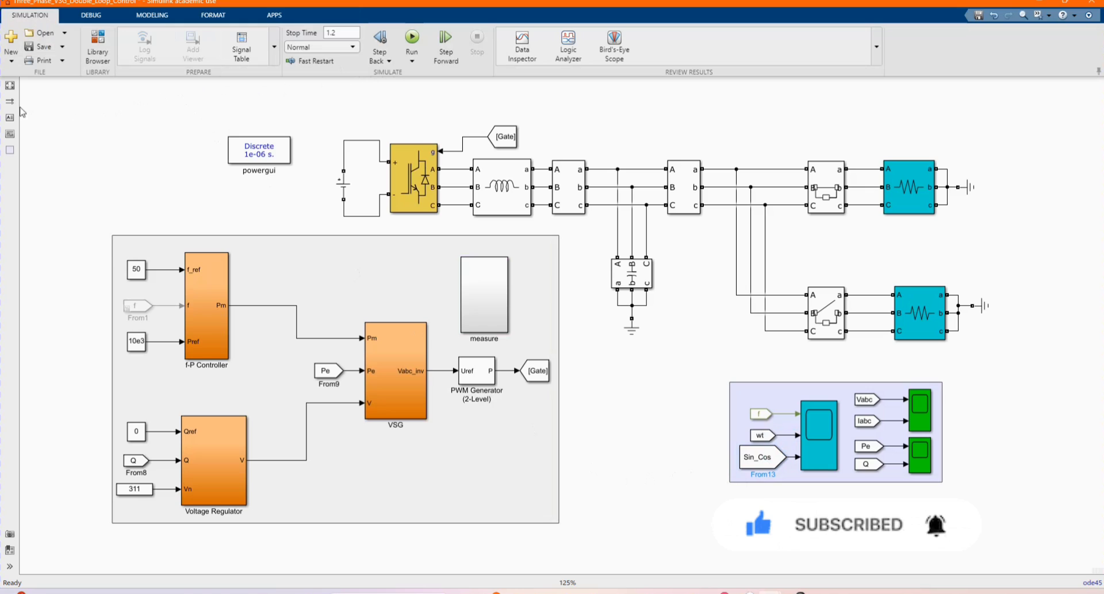
left_click(11, 87)
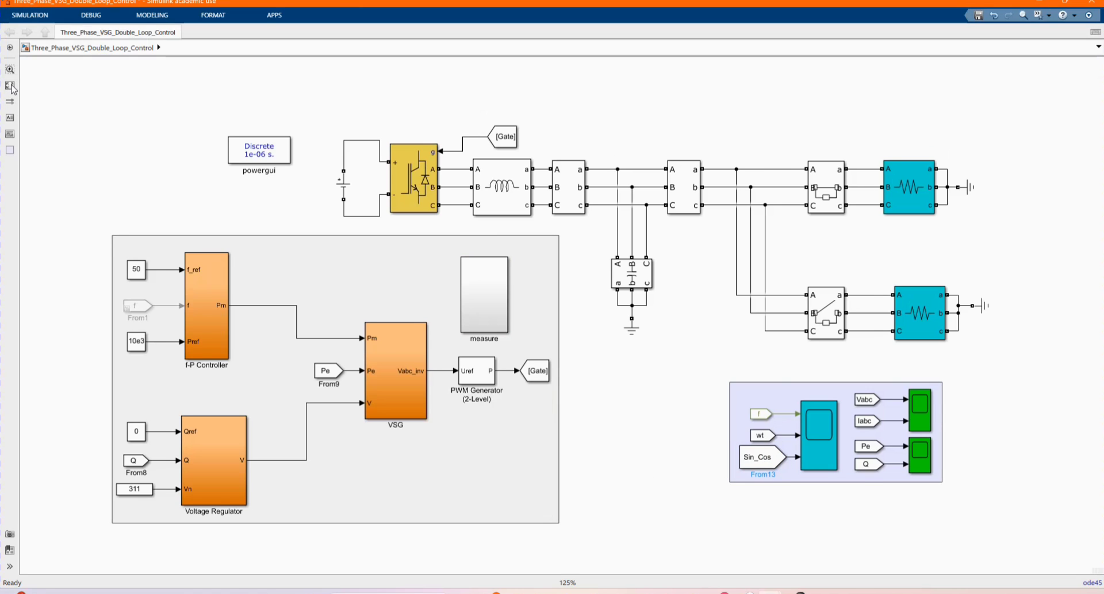
left_click(10, 86)
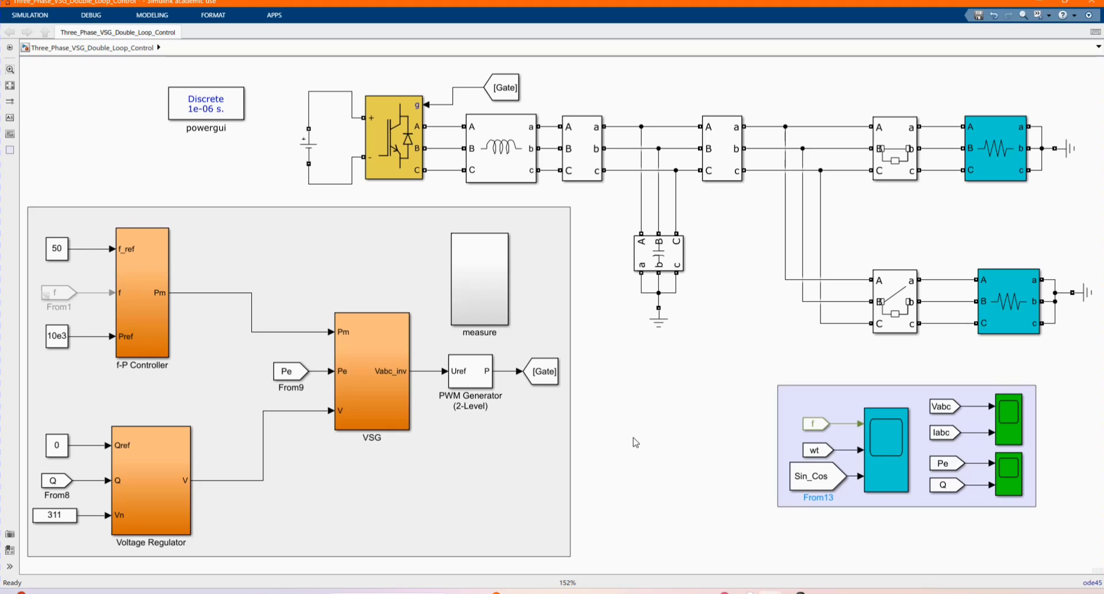
left_click(384, 323)
scroll(384, 324, "down", 1)
scroll(384, 333, "down", 3)
scroll(510, 390, "up", 2)
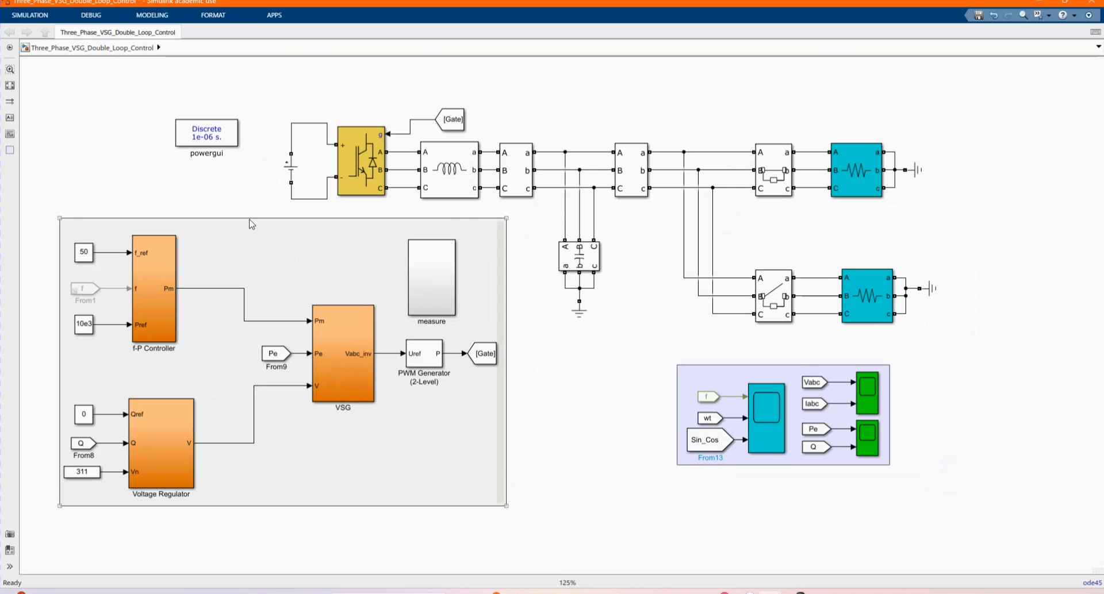
left_click(47, 19)
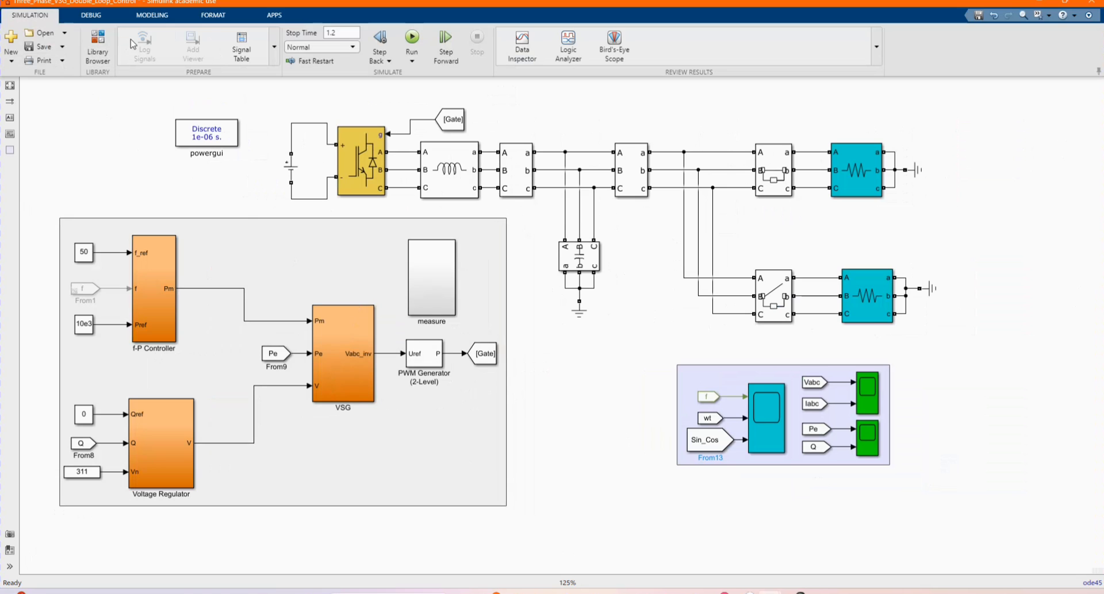
left_click(71, 106)
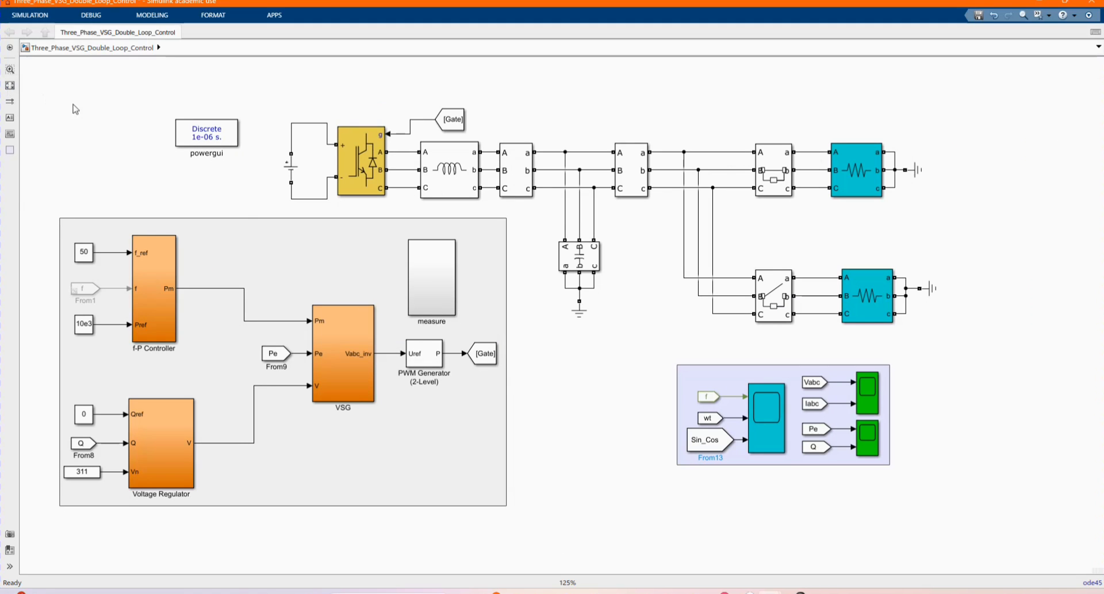
double_click(291, 169)
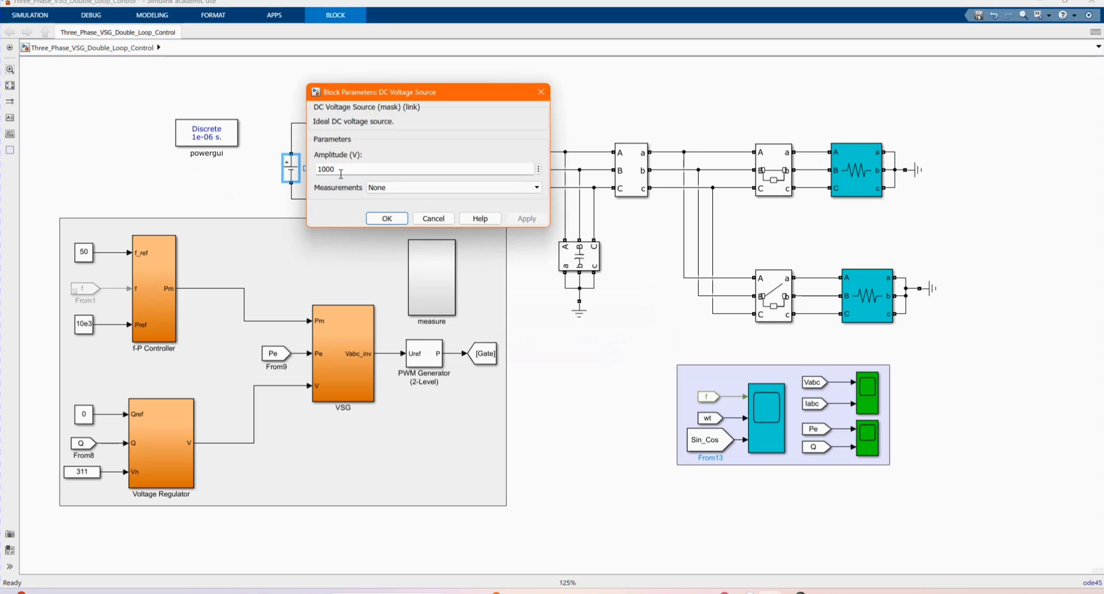
left_click(384, 219)
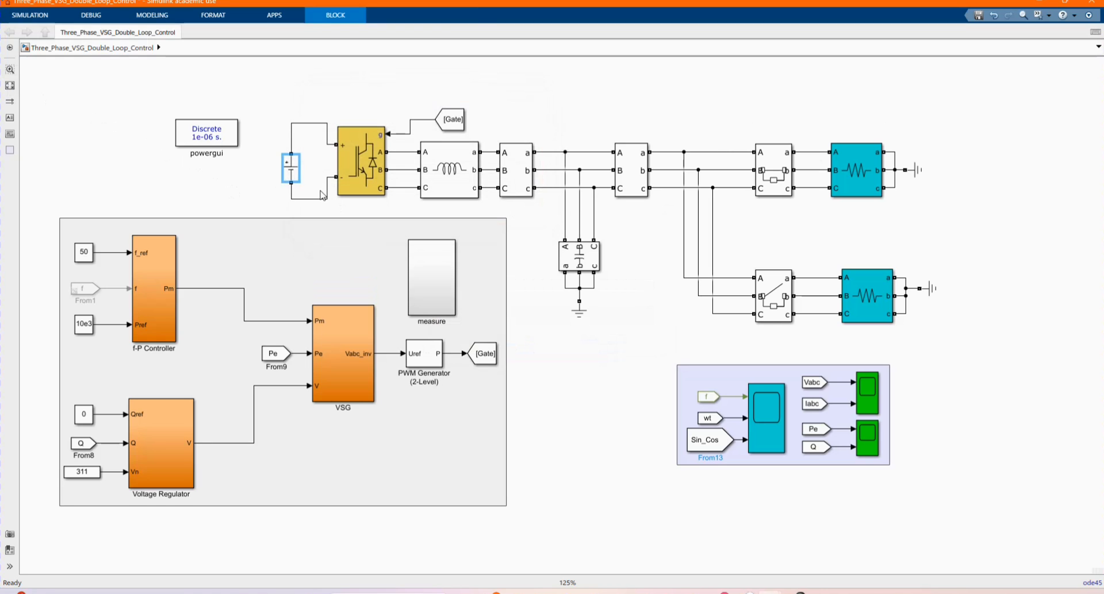
left_click(361, 170)
double_click(361, 171)
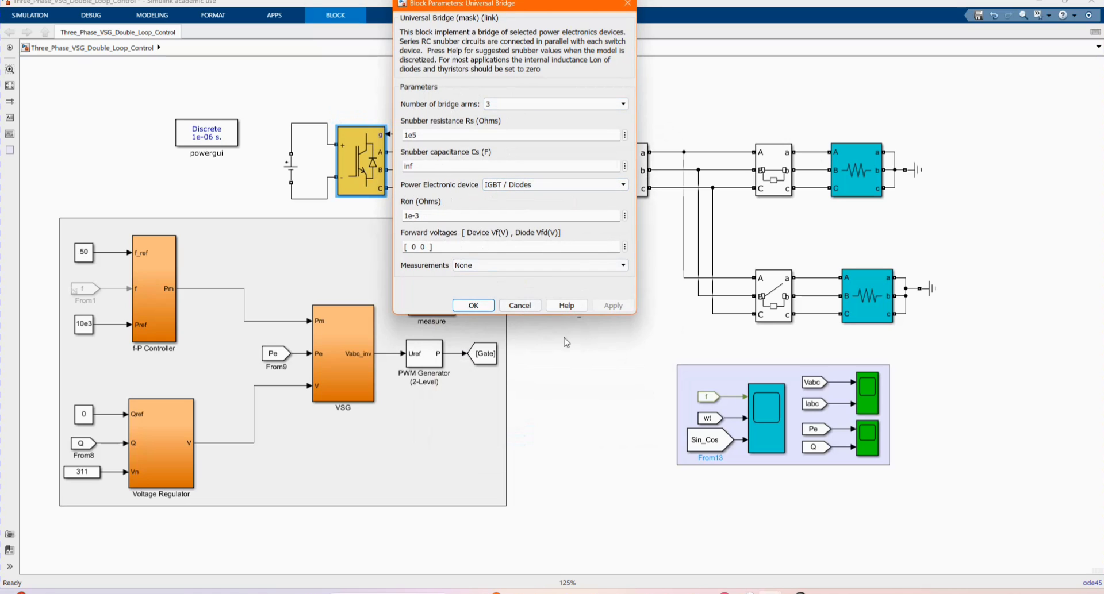
left_click(475, 306)
left_click(523, 224)
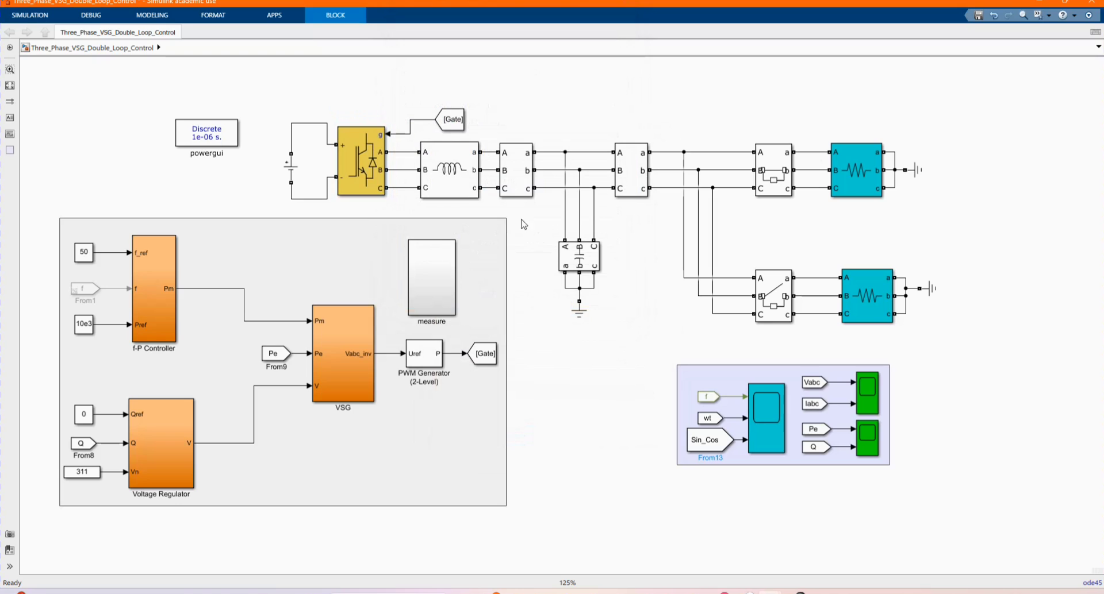
Confirm the 0.0184 H filter inductor, then set V-I Measurement1 to current measurement only
double_click(471, 187)
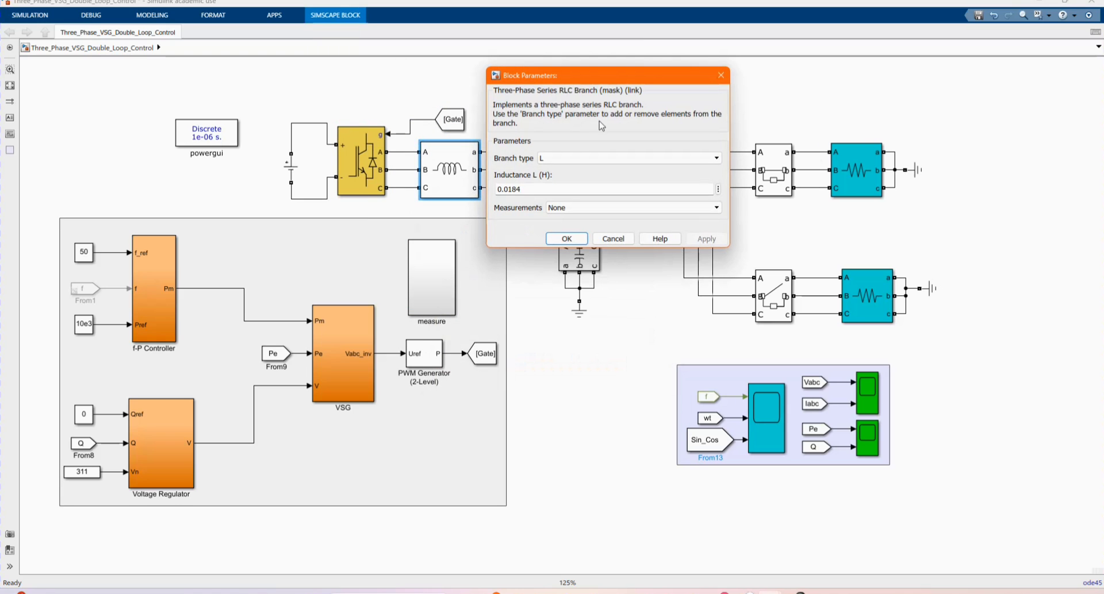
left_click(556, 239)
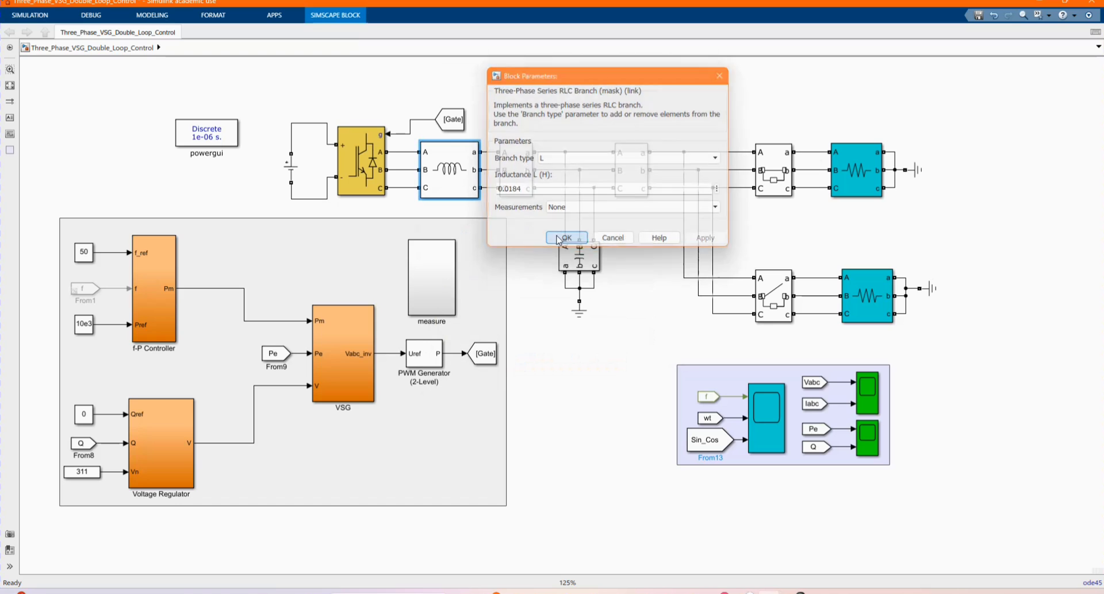
double_click(520, 185)
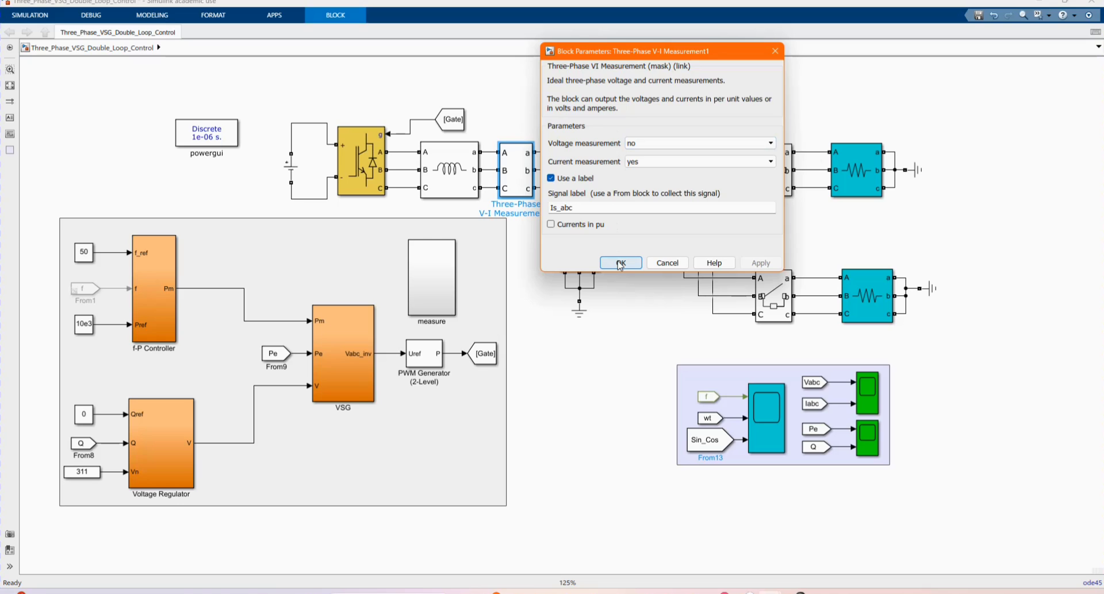
left_click(632, 163)
left_click(632, 165)
left_click(620, 263)
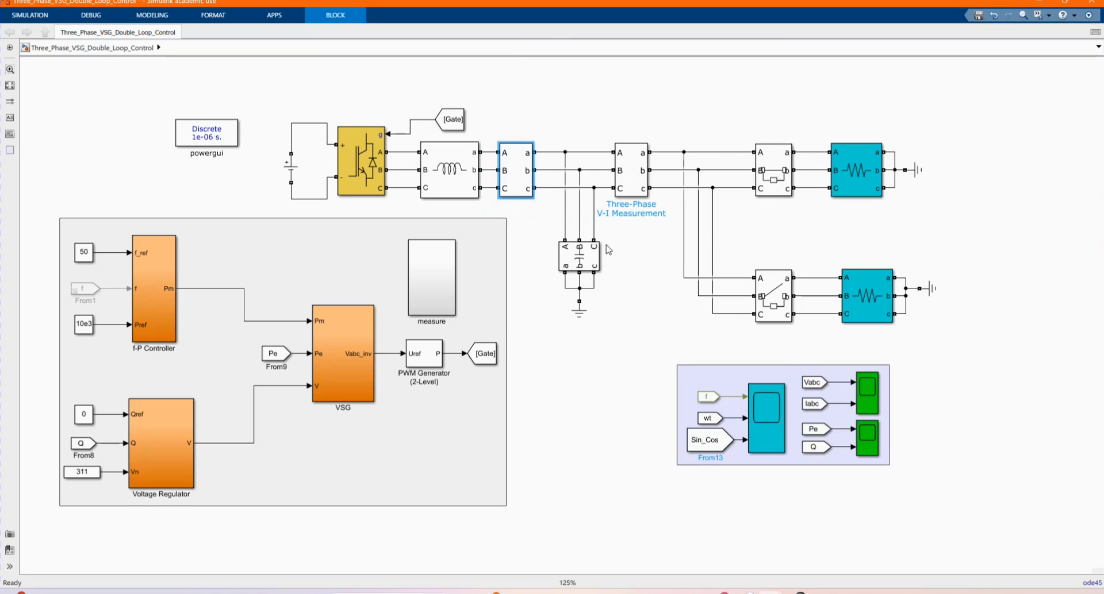
left_click(589, 257)
double_click(588, 257)
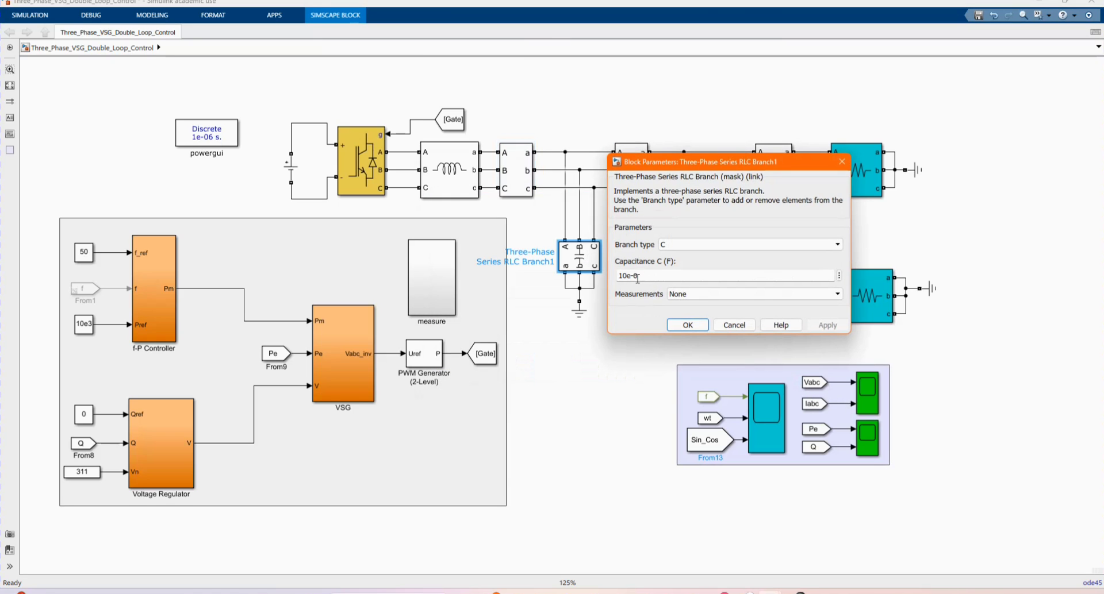
left_click(683, 326)
double_click(632, 183)
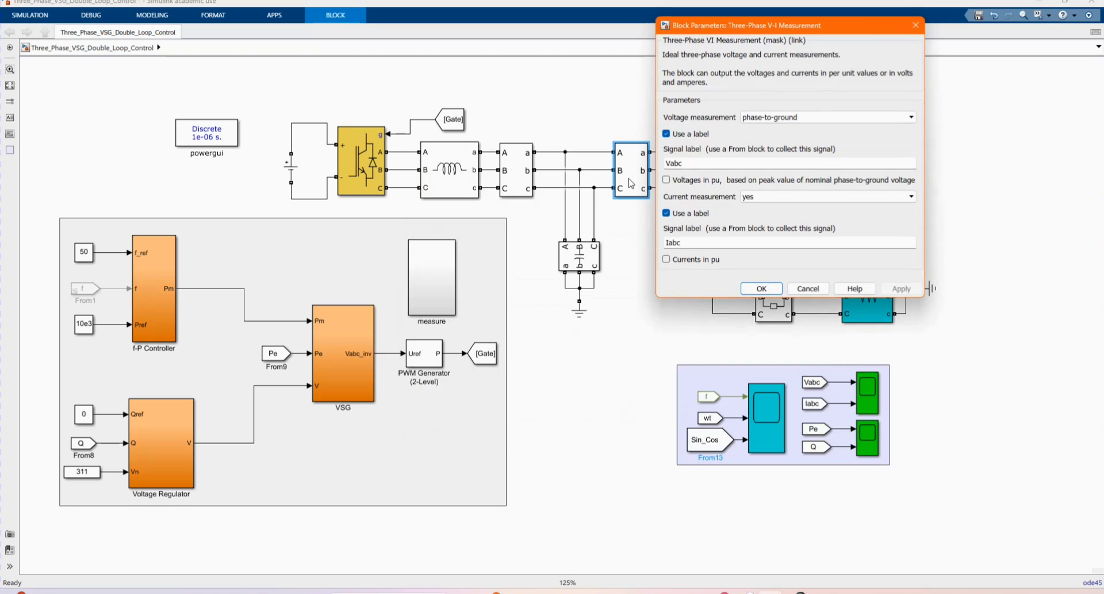
left_click(755, 287)
left_click(649, 314)
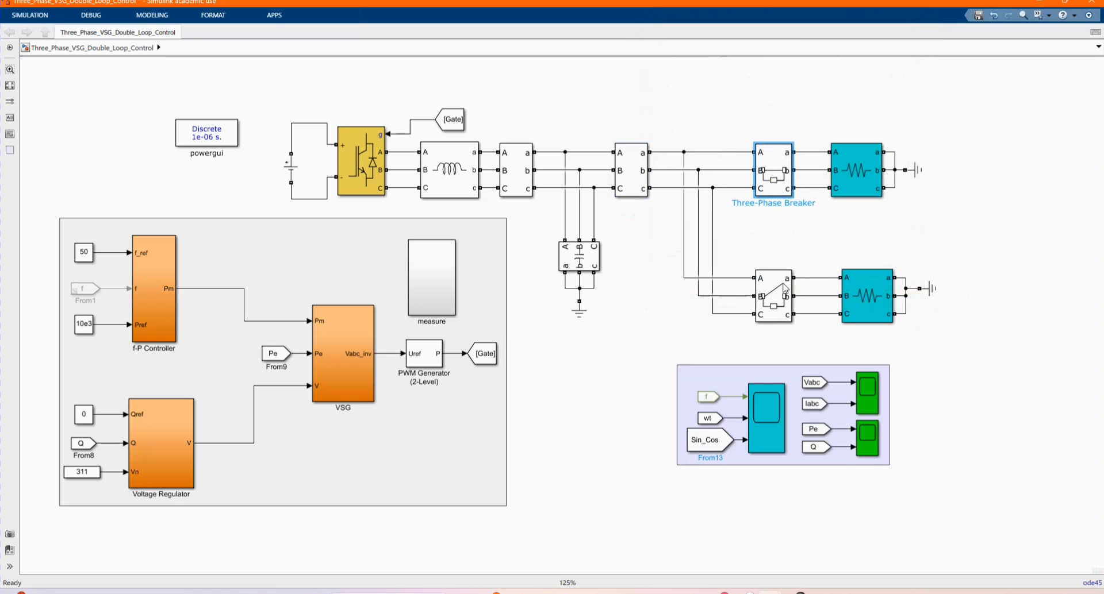
left_click(771, 299)
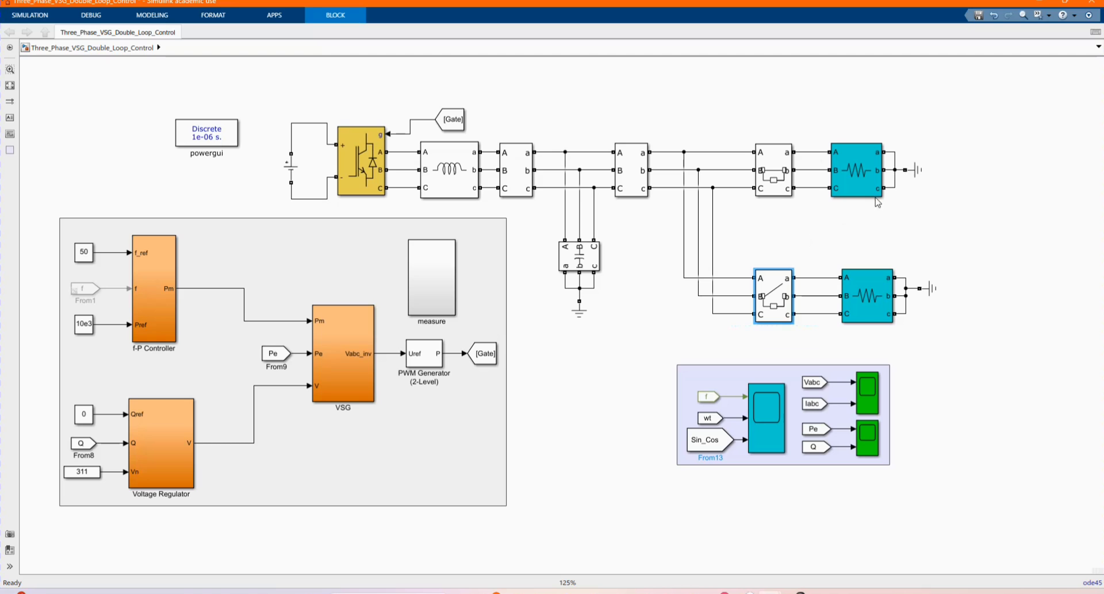
left_click(856, 177)
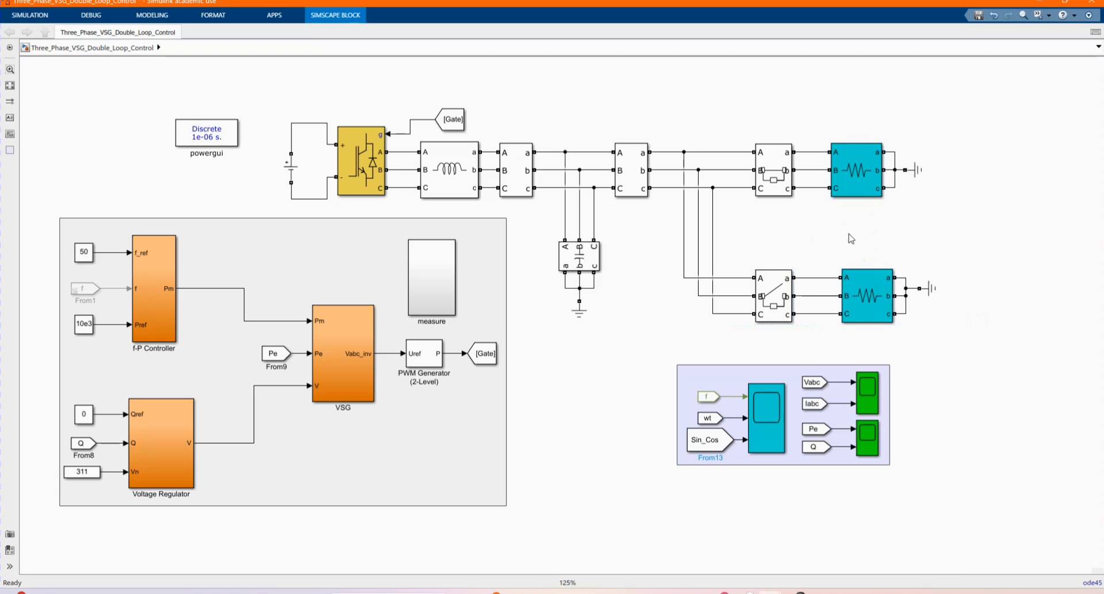
left_click(777, 180)
double_click(777, 180)
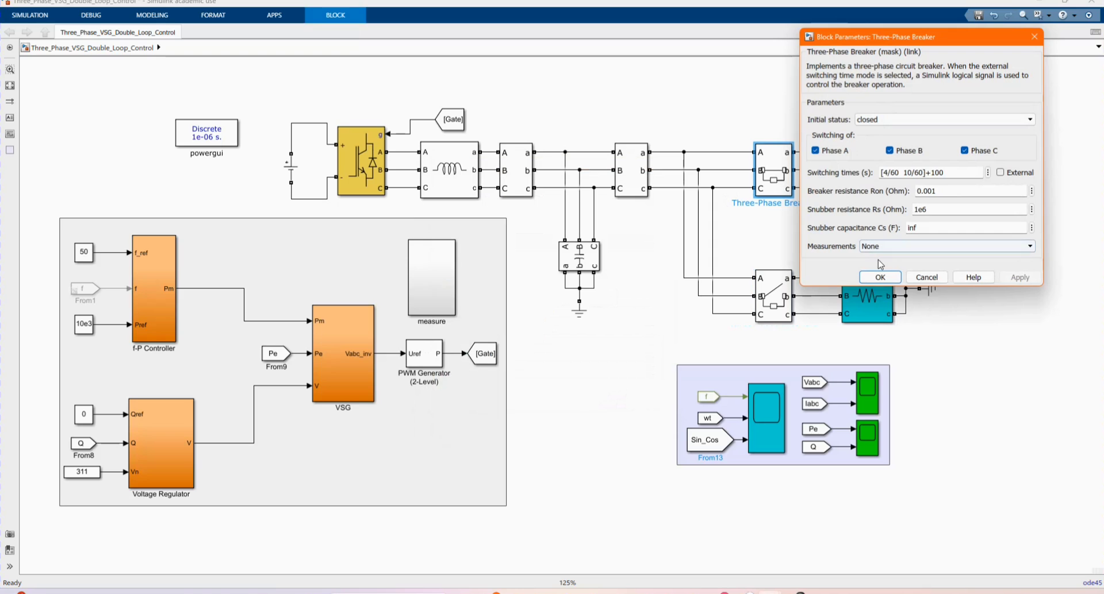
left_click(872, 278)
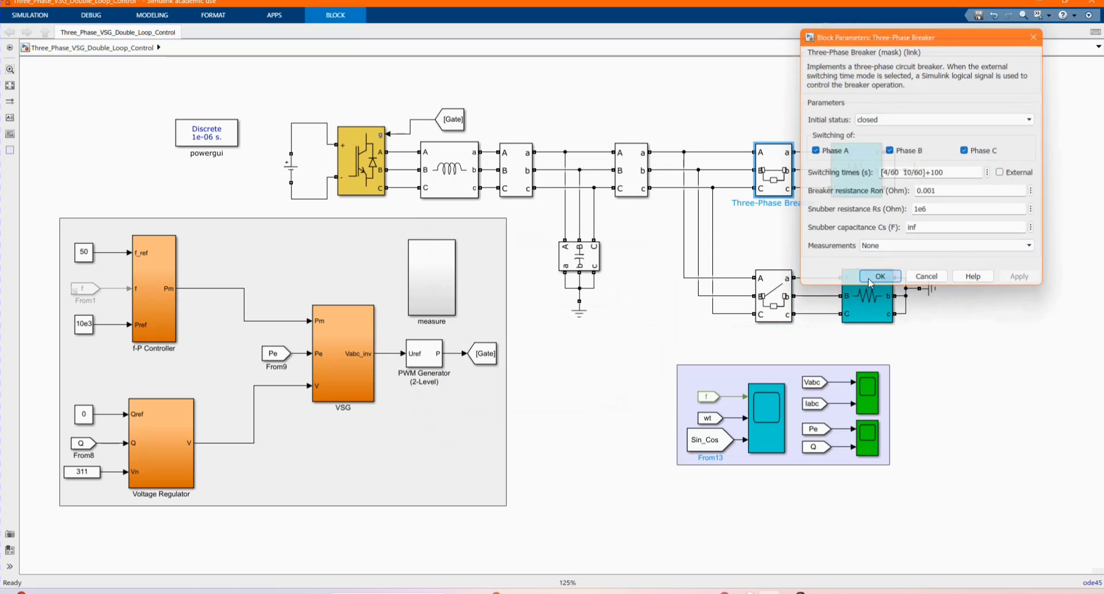
left_click(776, 306)
double_click(776, 306)
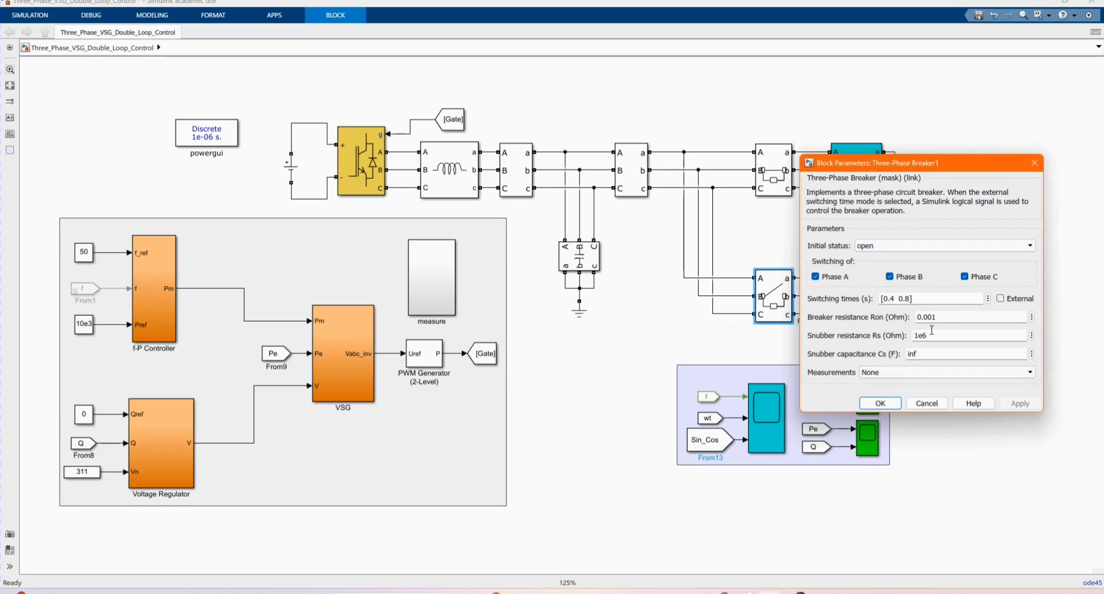
left_click(875, 404)
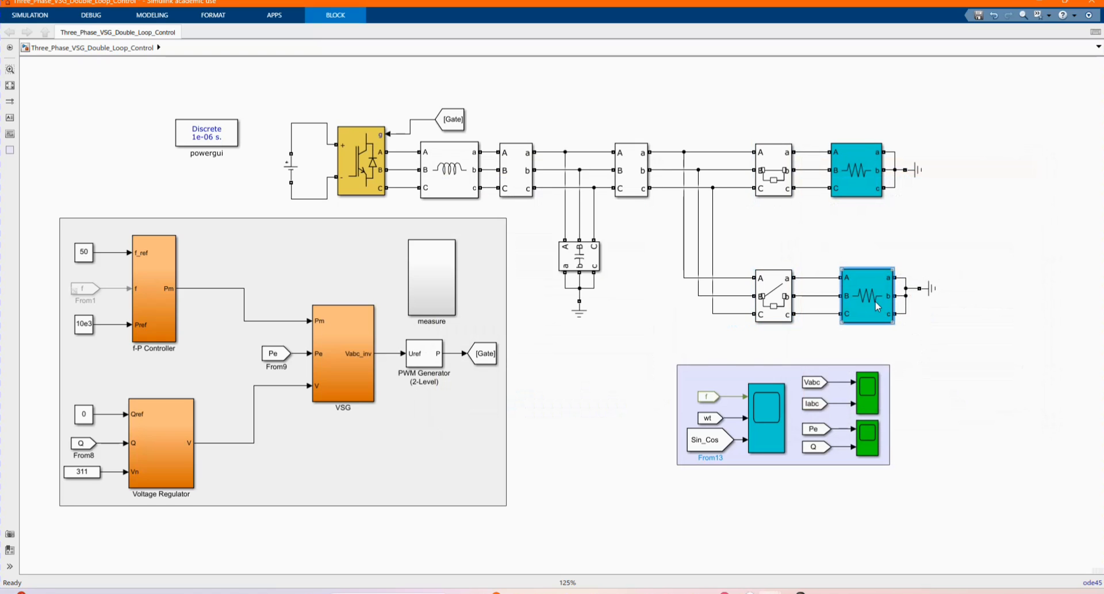
double_click(867, 296)
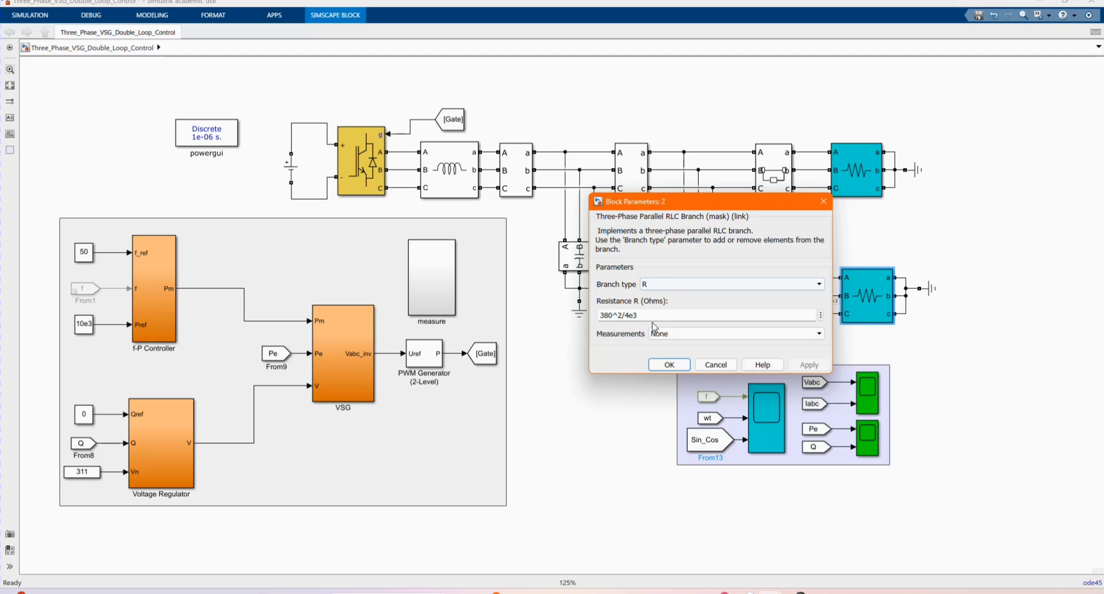
left_click(664, 365)
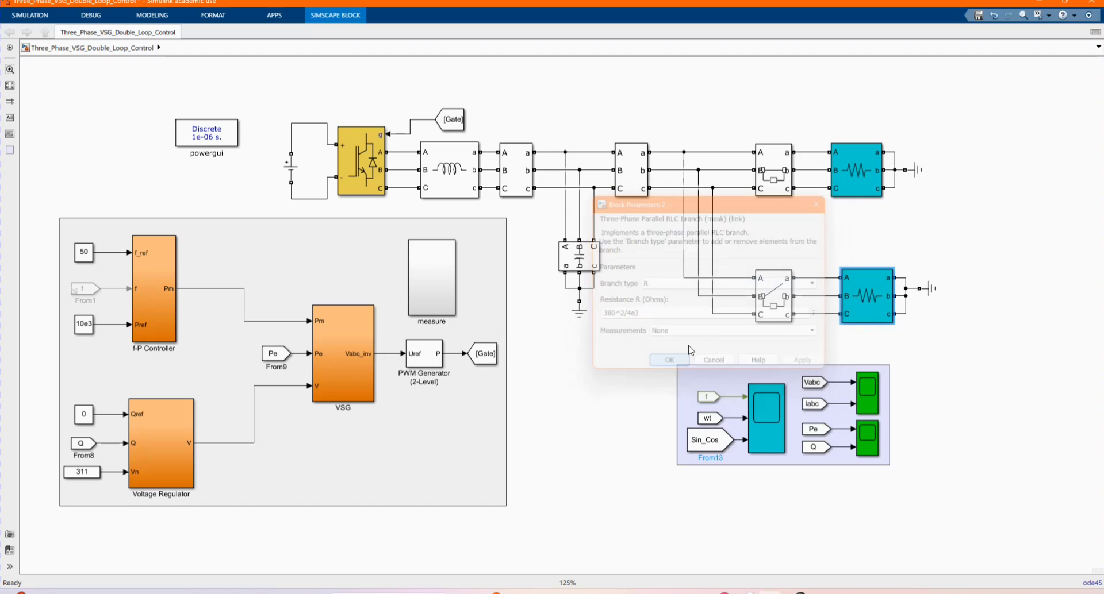
double_click(864, 171)
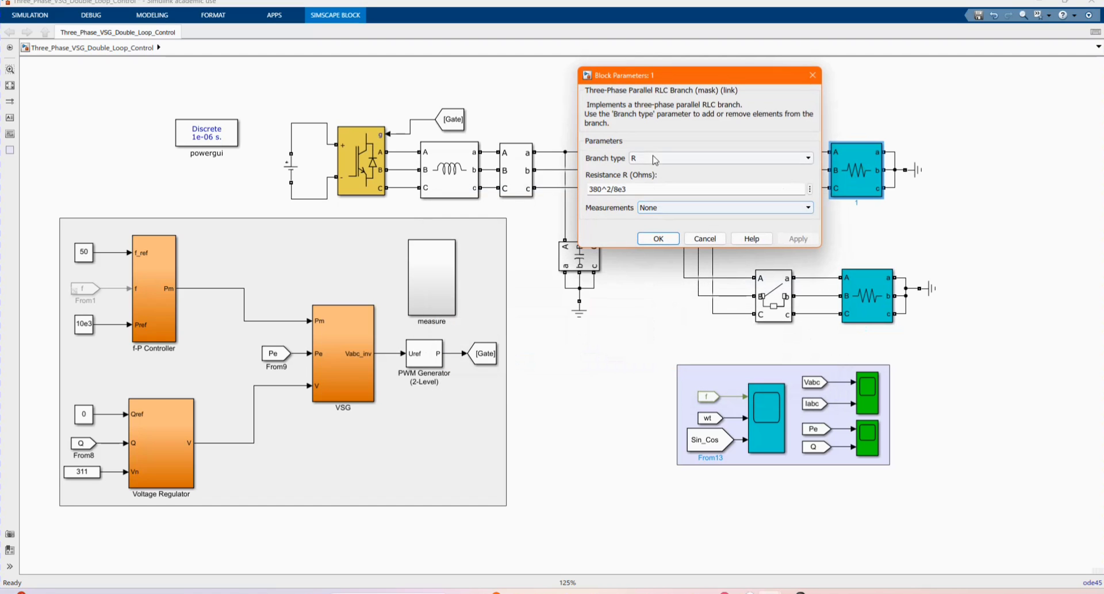
left_click(664, 244)
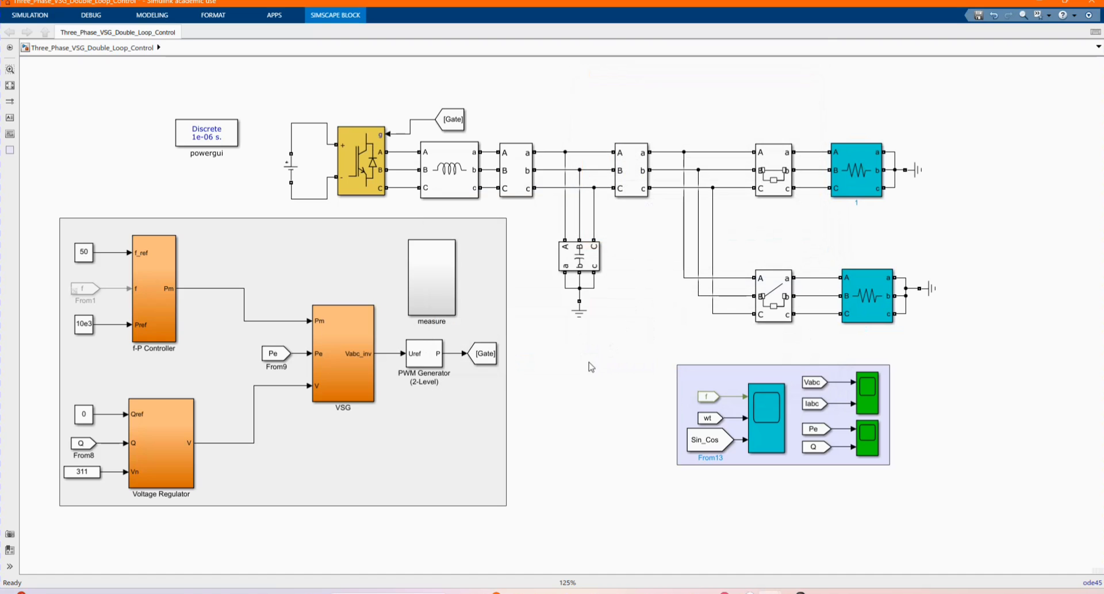
Open the f-P Controller subsystem: (f_ref − f) times Kp gain 1/0.0001, plus Pref
scroll(523, 240, "down", 1)
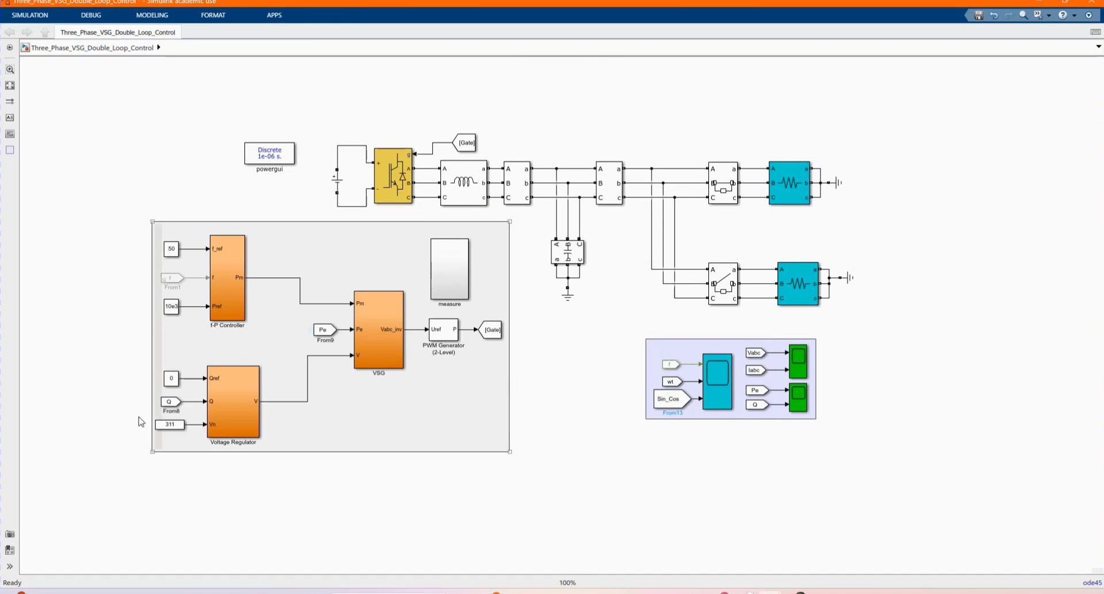
scroll(138, 420, "up", 2)
left_click(274, 406)
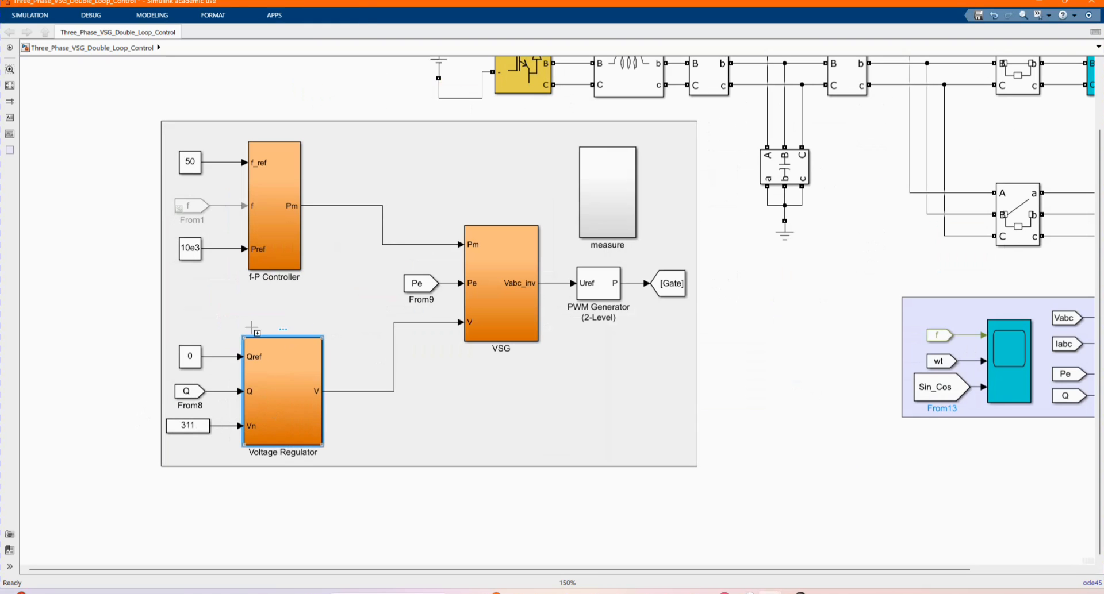
left_click(275, 240)
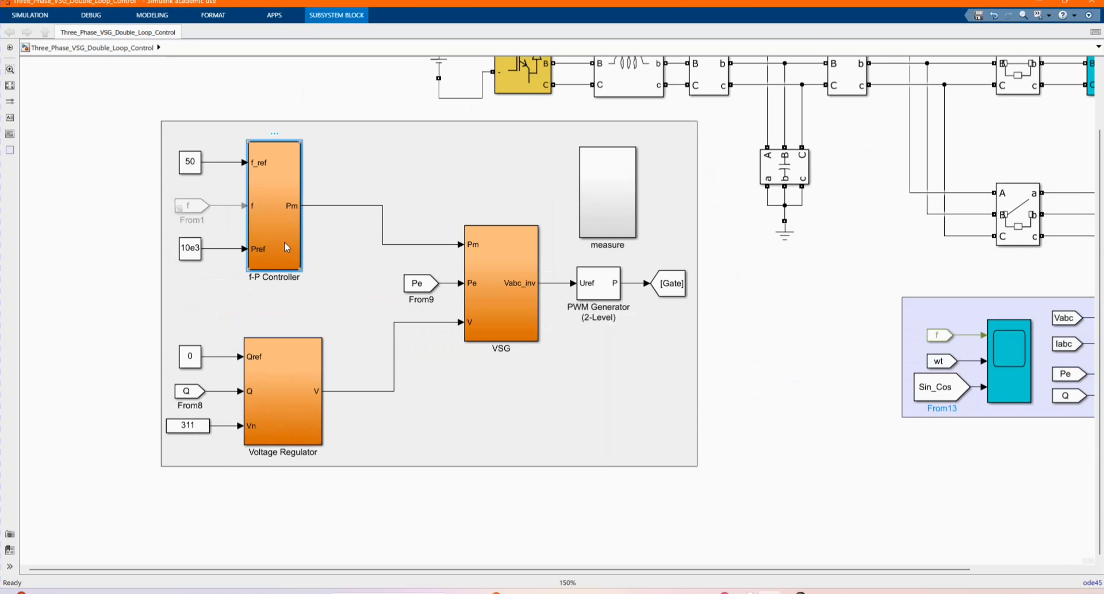
left_click(498, 286)
scroll(372, 452, "down", 1)
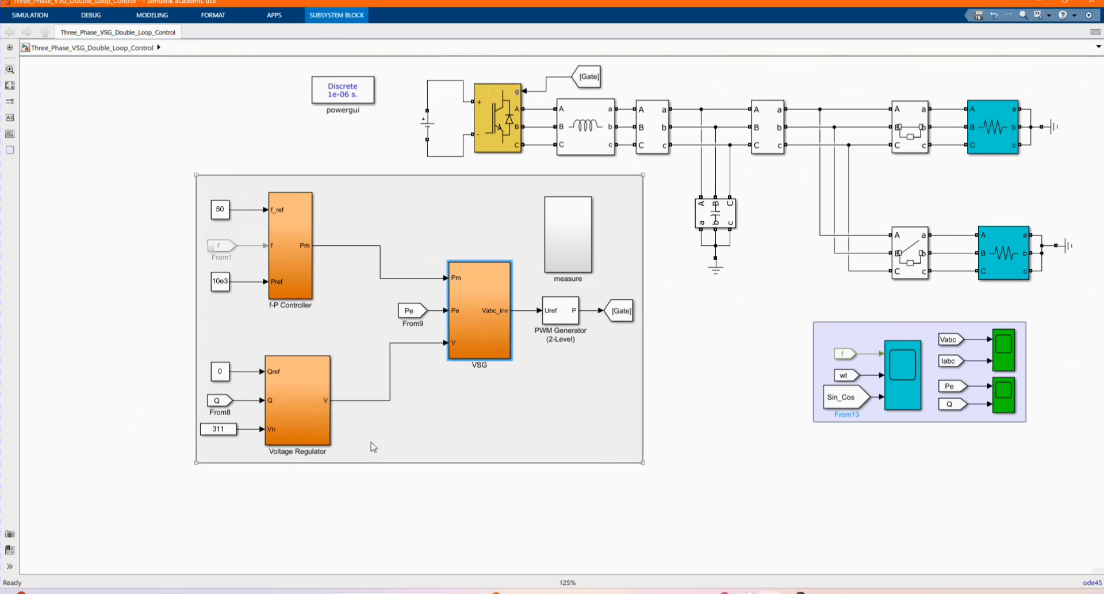
double_click(287, 255)
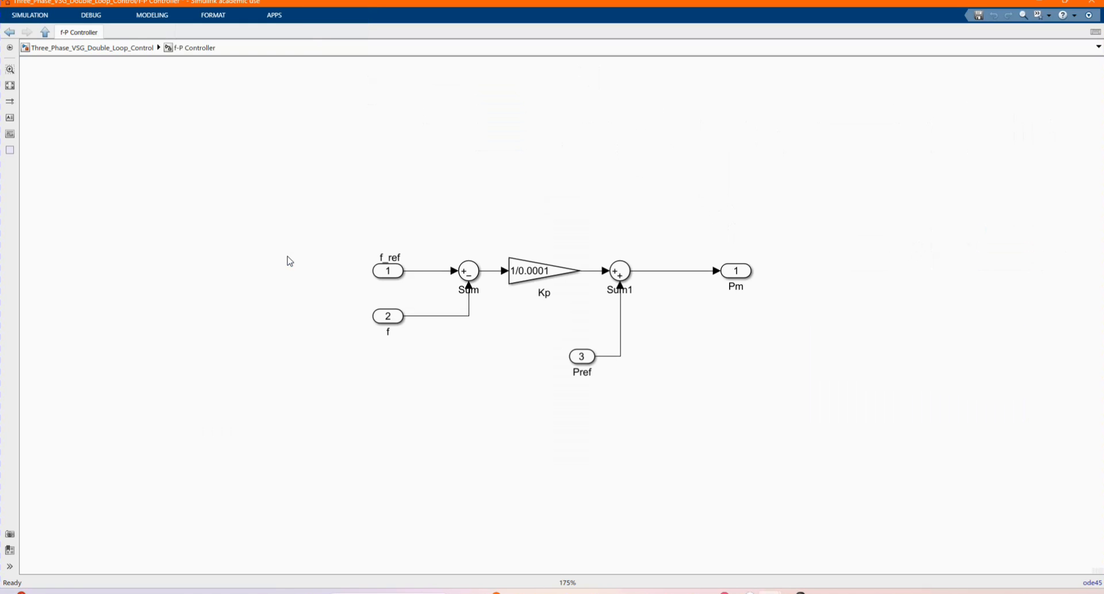
Inspect the f_ref and f inports, then go back to the top-level VSG model
left_click(391, 272)
left_click(389, 317)
scroll(347, 298, "down", 2)
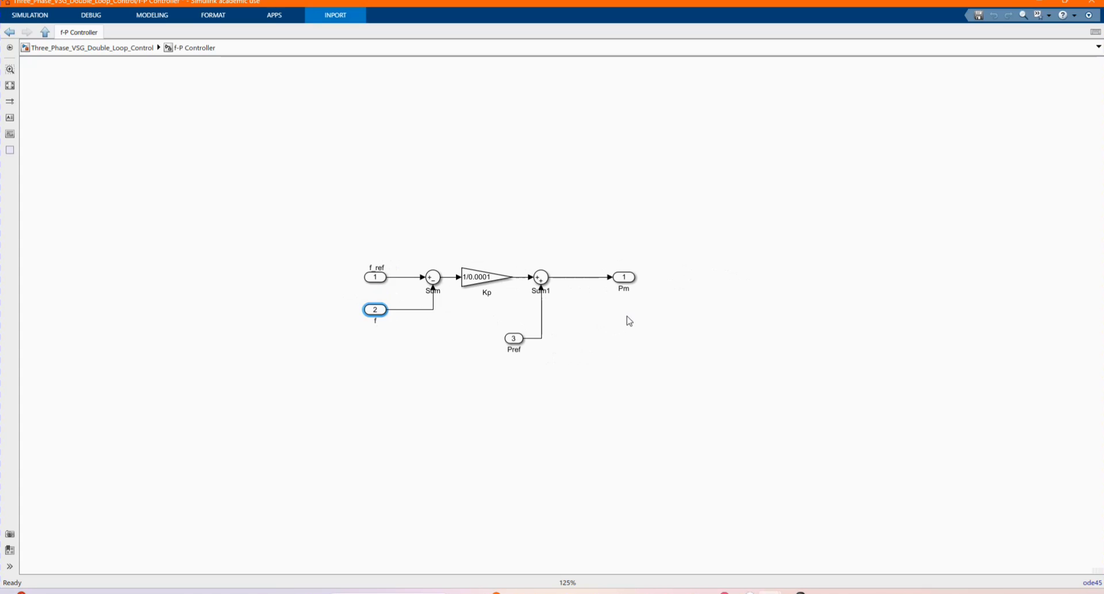
scroll(627, 317, "up", 1)
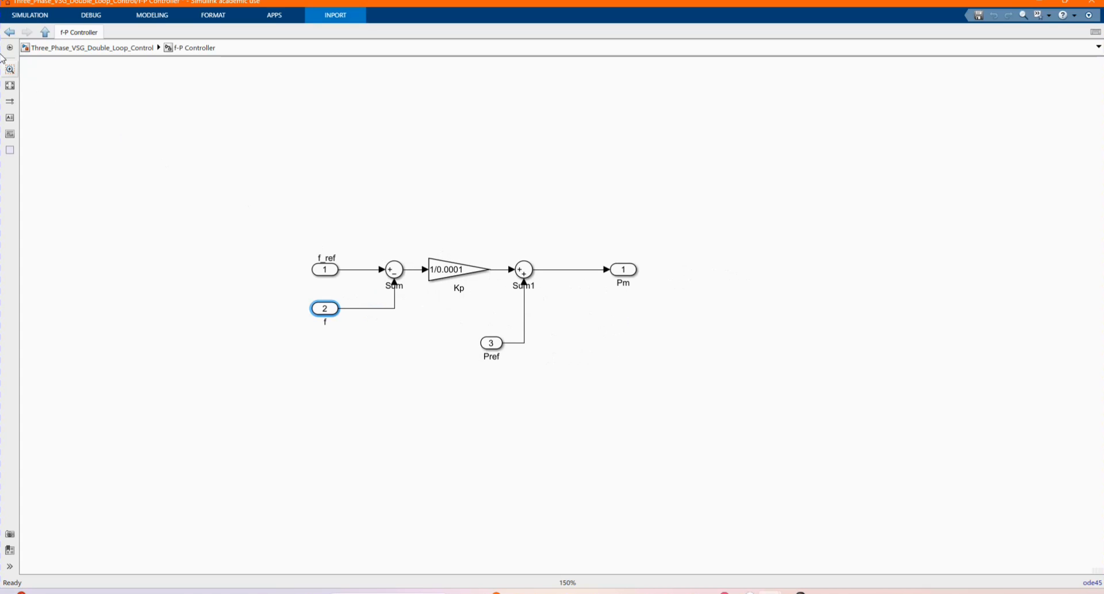
left_click(10, 32)
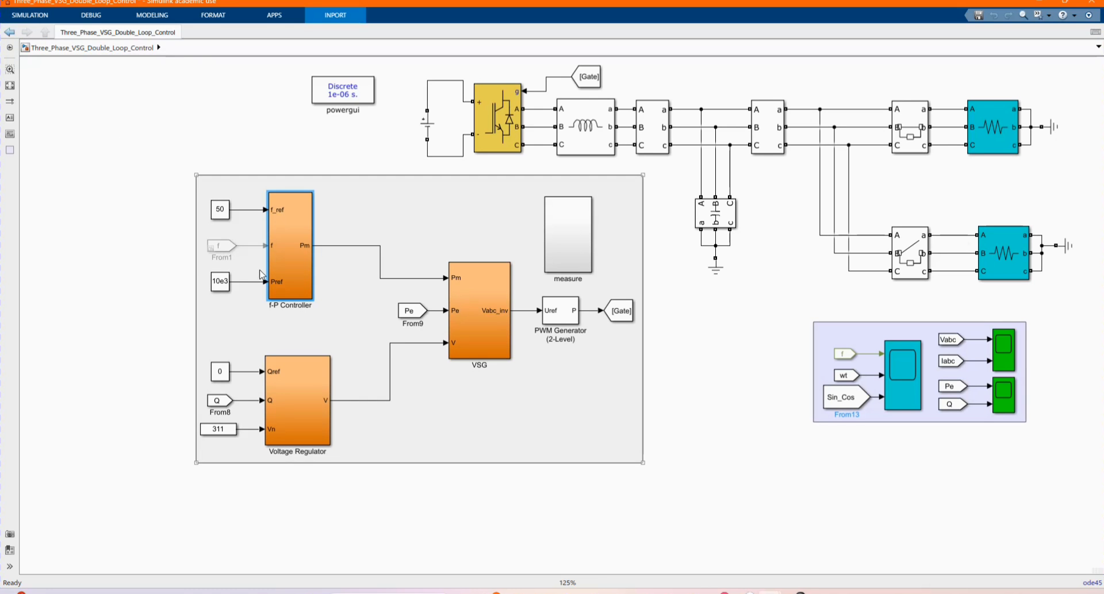
double_click(295, 403)
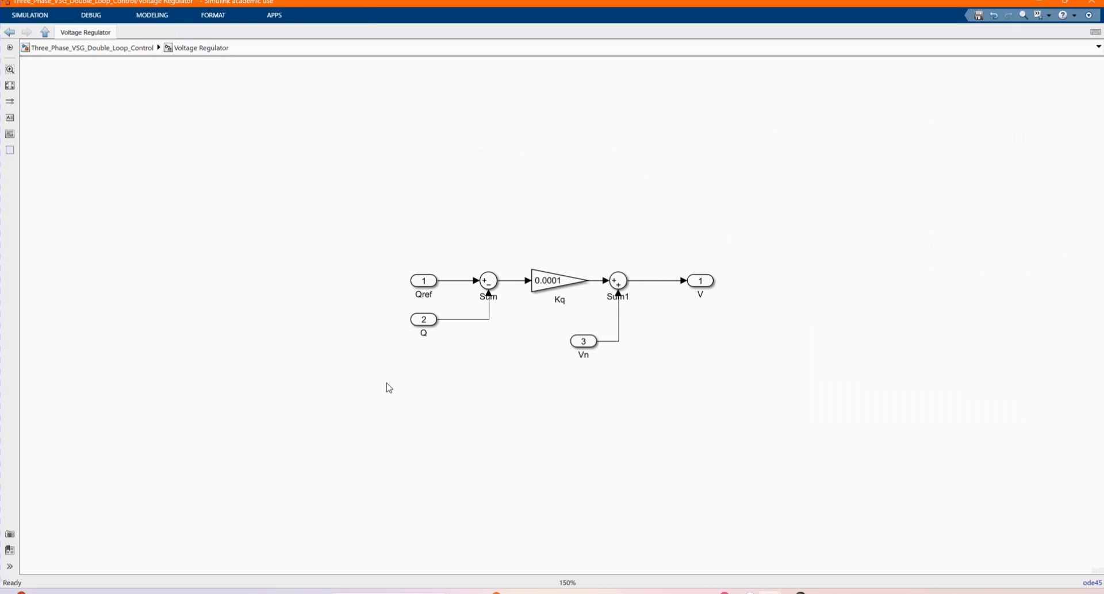
scroll(687, 339, "up", 1)
left_click(325, 261)
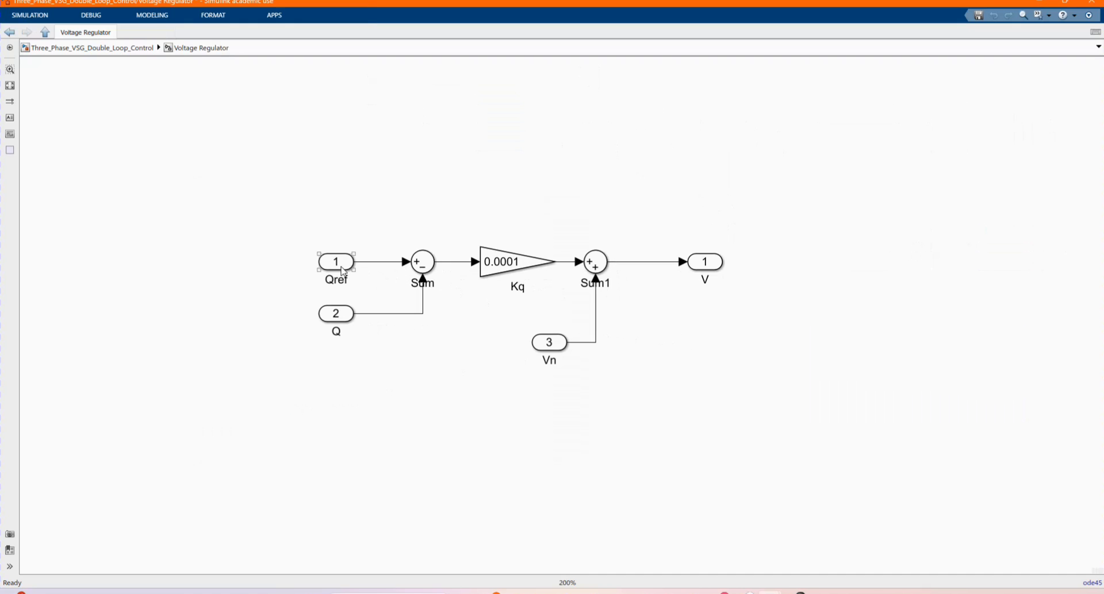
left_click(360, 291)
left_click(10, 32)
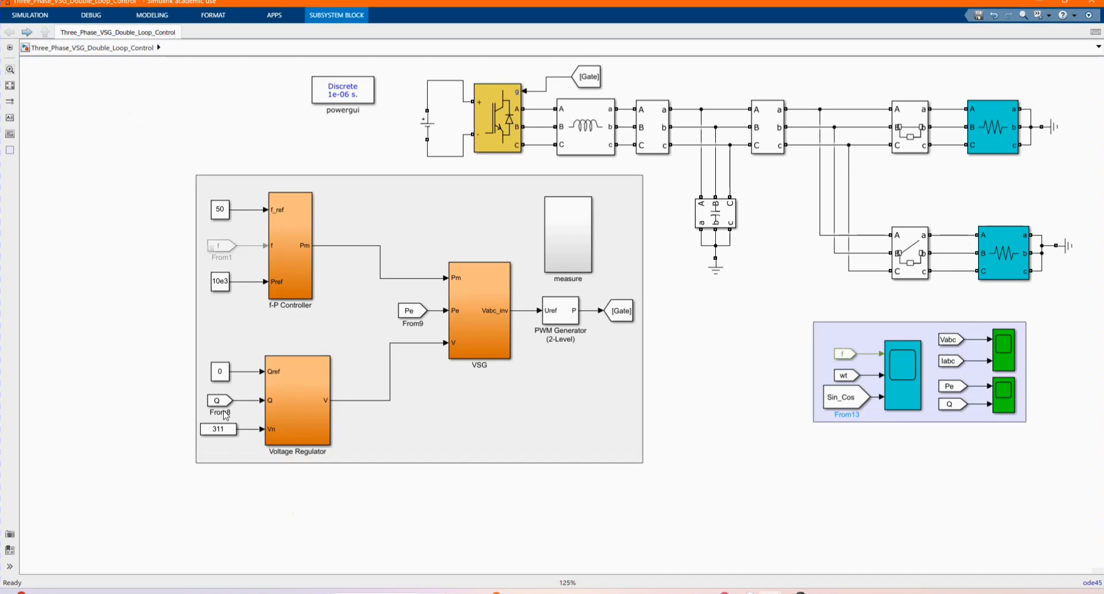
left_click(218, 400)
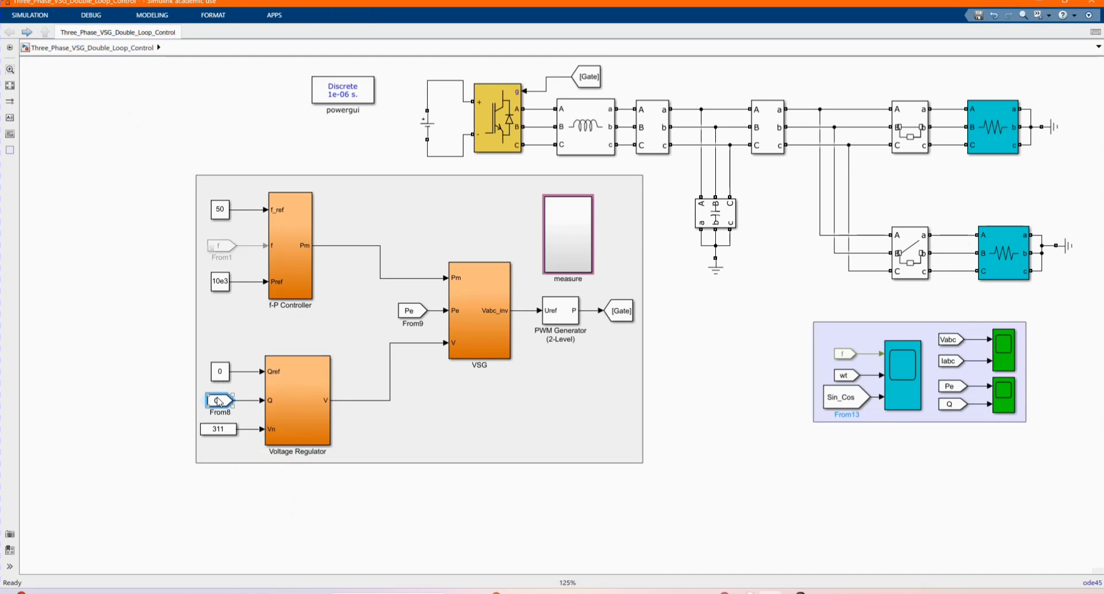
left_click(140, 351)
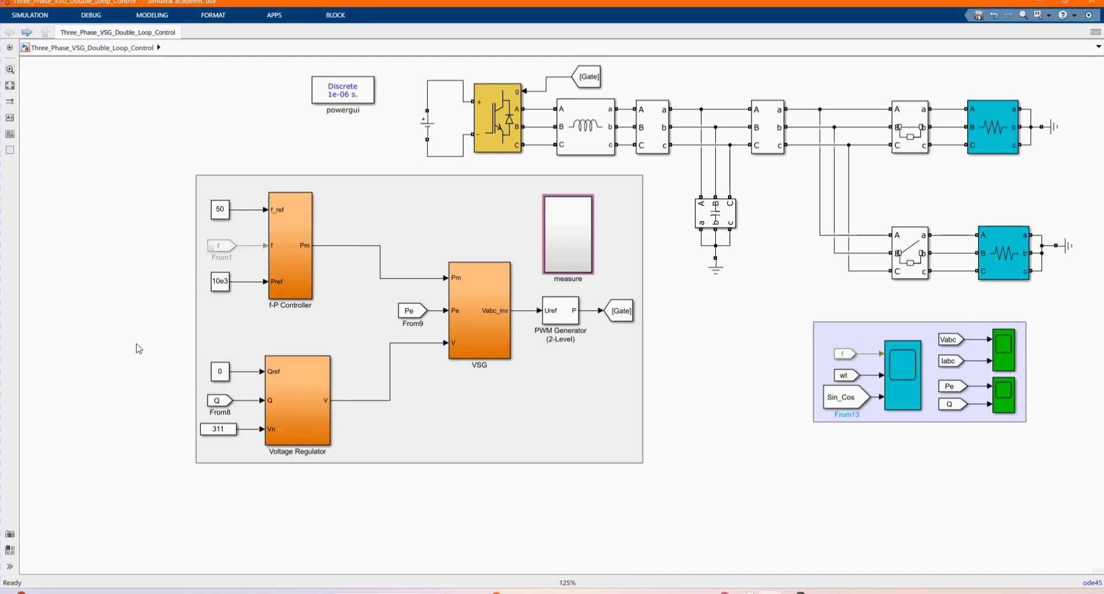
left_click(481, 328)
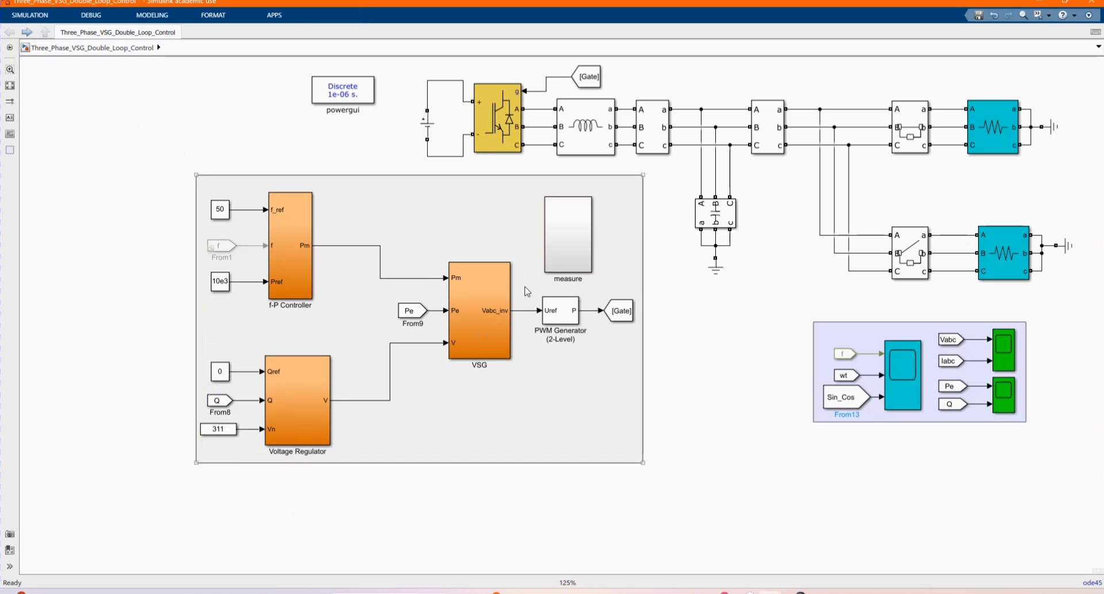
Open the VSG subsystem and inspect its Rotor Function subsystem, returning to the VSG level
double_click(478, 331)
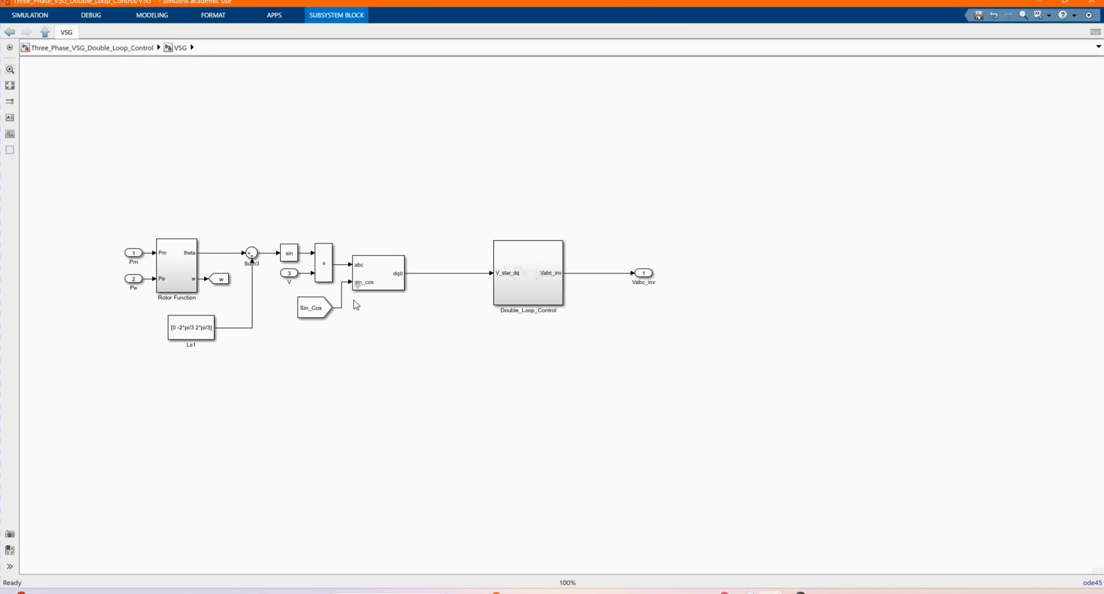
scroll(164, 253, "up", 2)
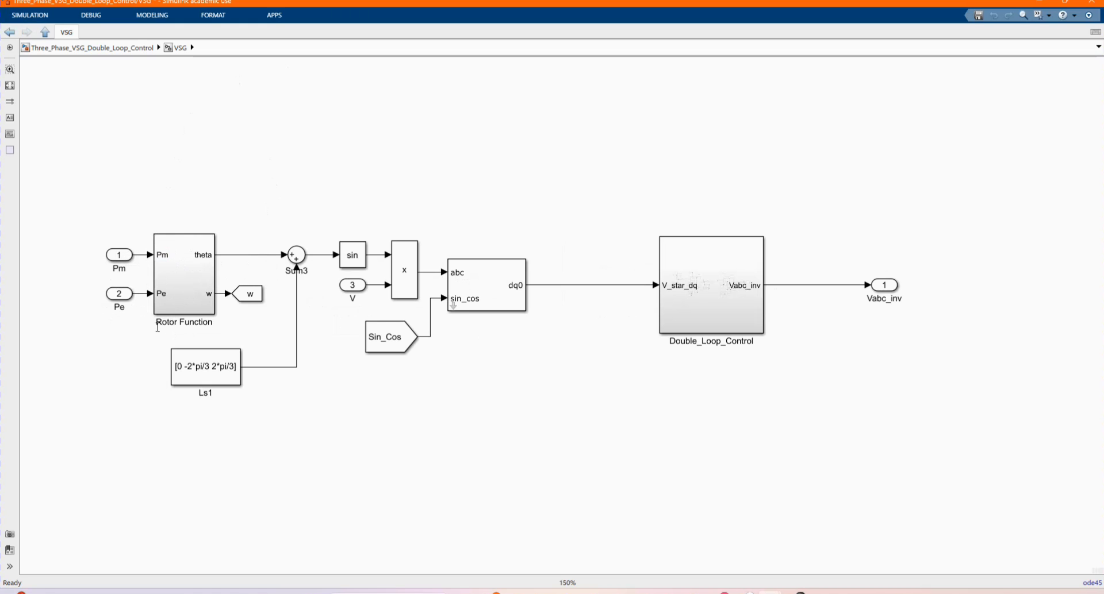
left_click(182, 289)
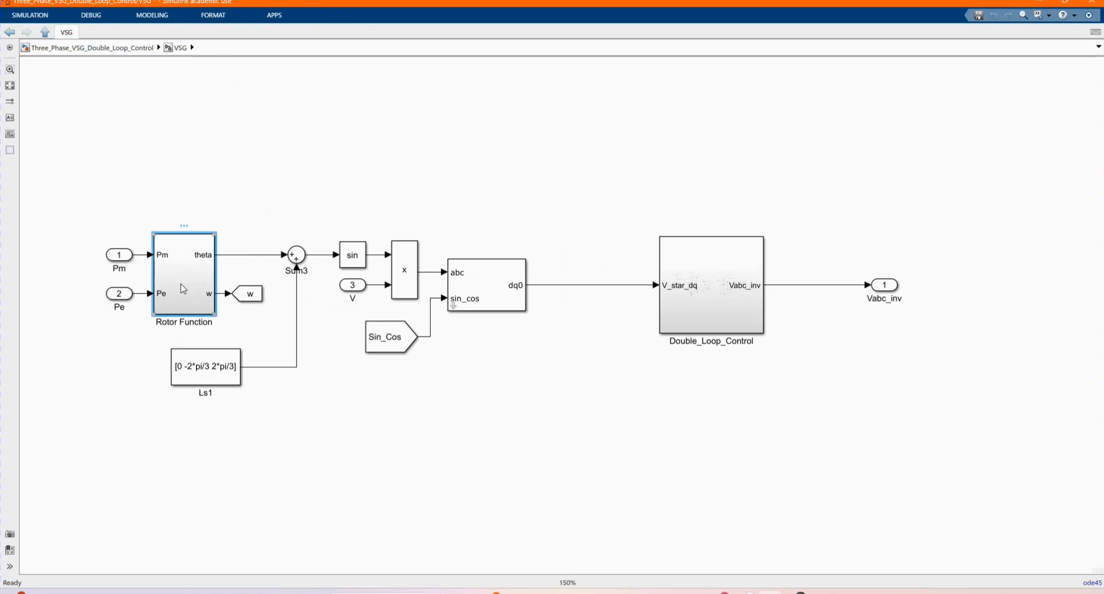
double_click(183, 289)
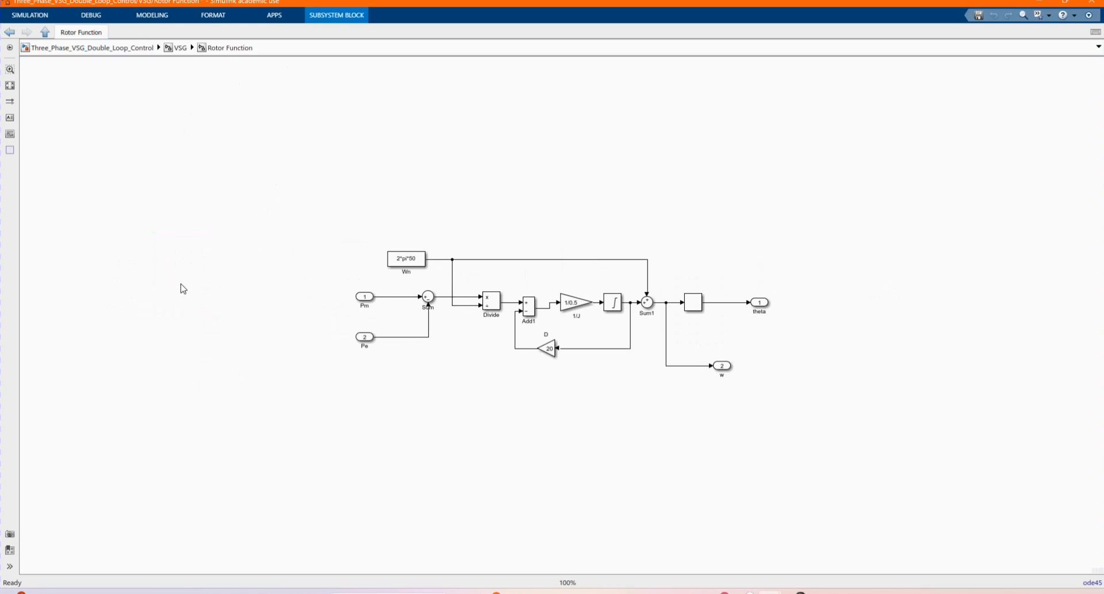
left_click(9, 32)
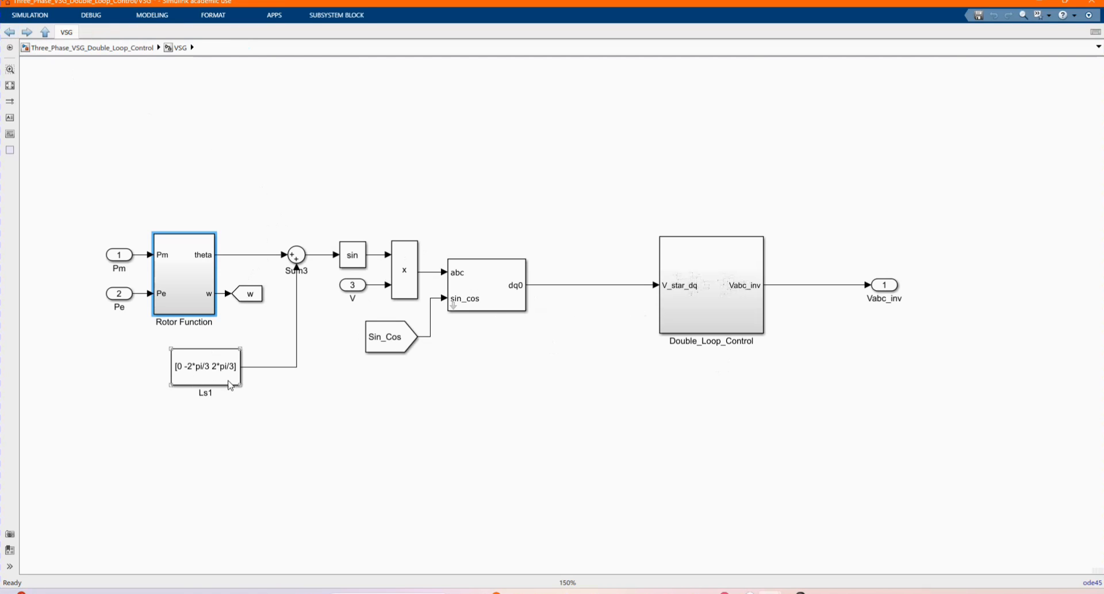
Review the abc_to_dq0 Transformation1 settings, then open the Double_Loop_Control subsystem
left_click(397, 346)
left_click(484, 292)
double_click(484, 292)
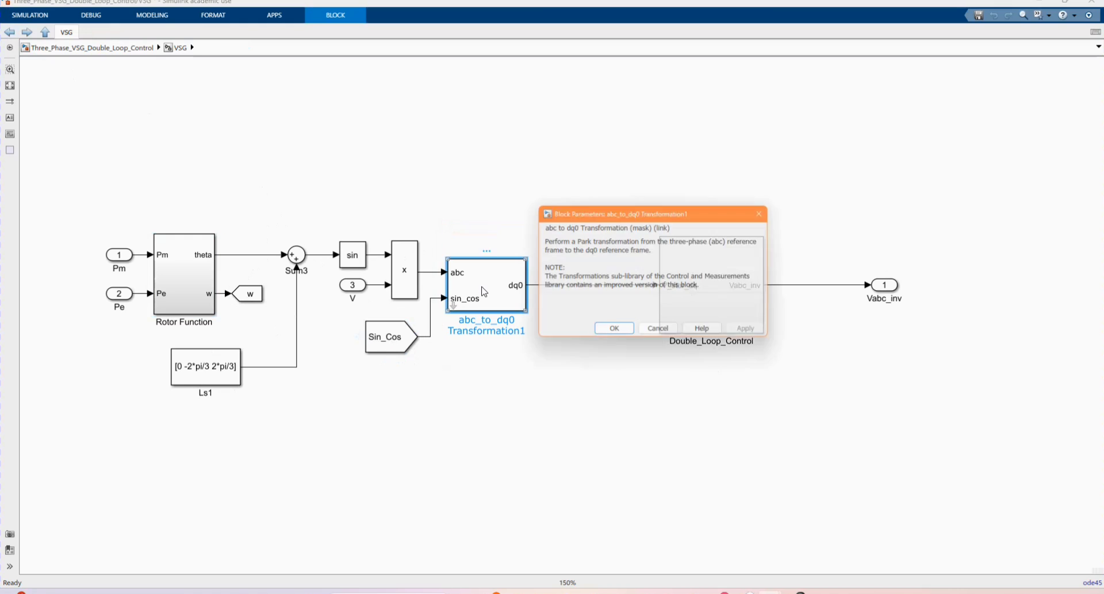
left_click(611, 333)
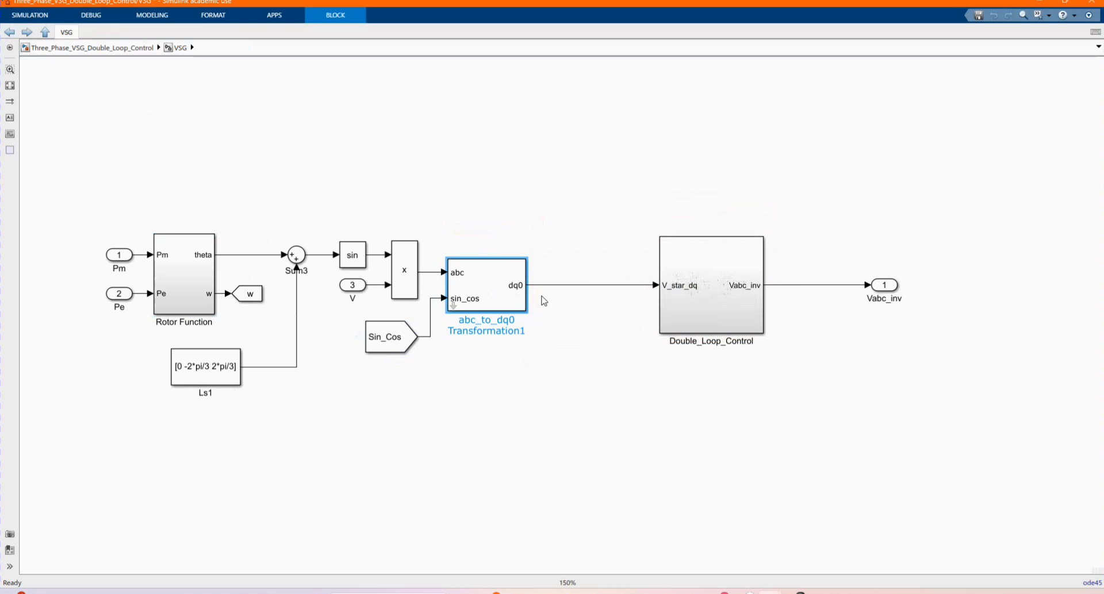
left_click(731, 317)
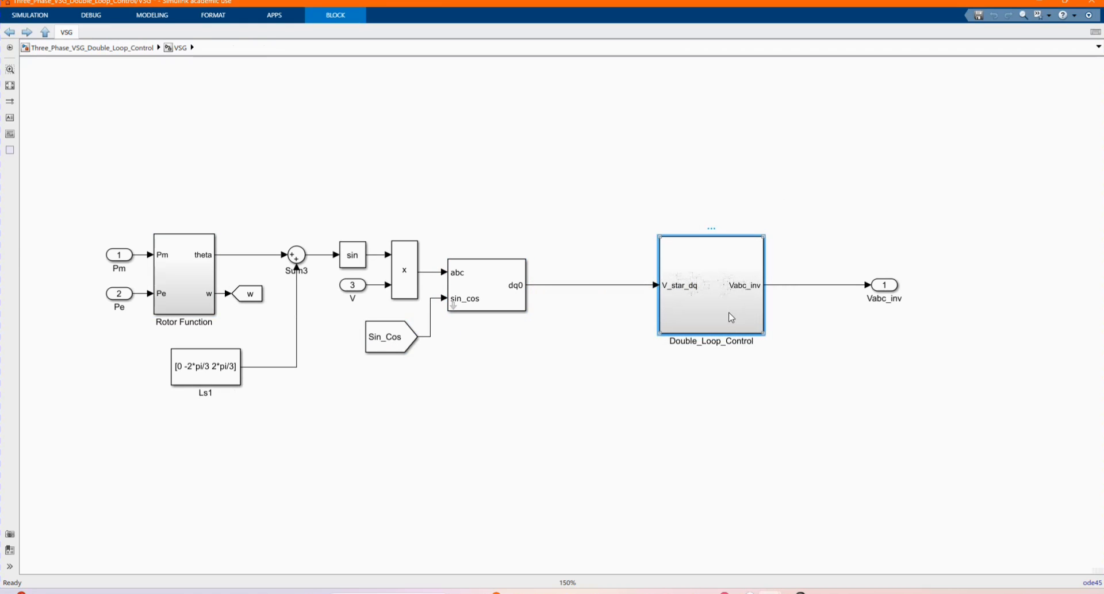
double_click(731, 317)
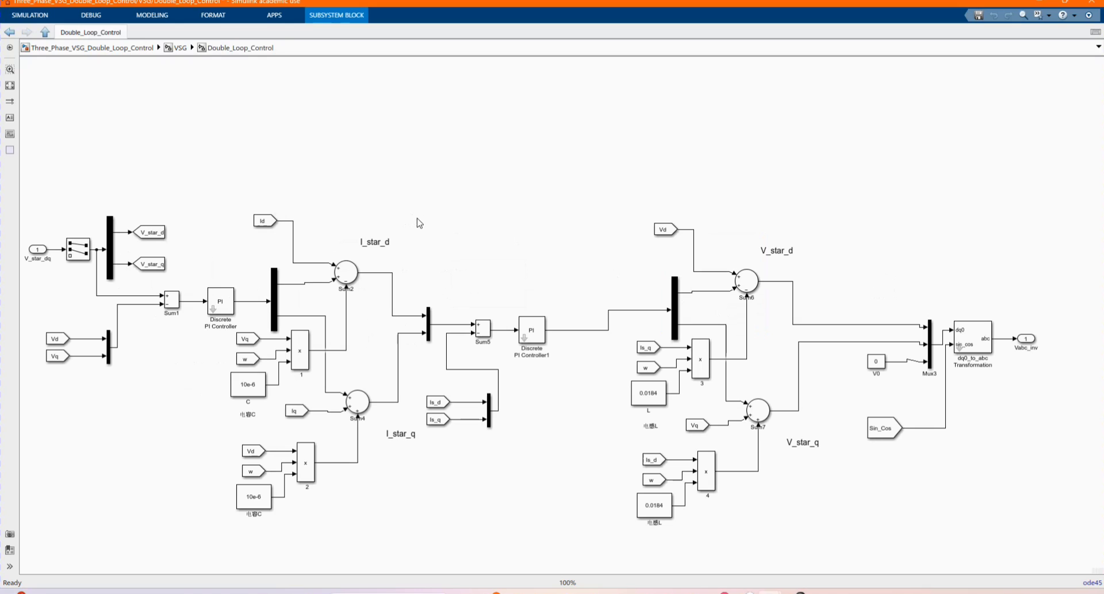
Zoom around Double_Loop_Control's two PI loops, then go up to the VSG diagram
scroll(322, 276, "down", 2)
scroll(131, 310, "up", 2)
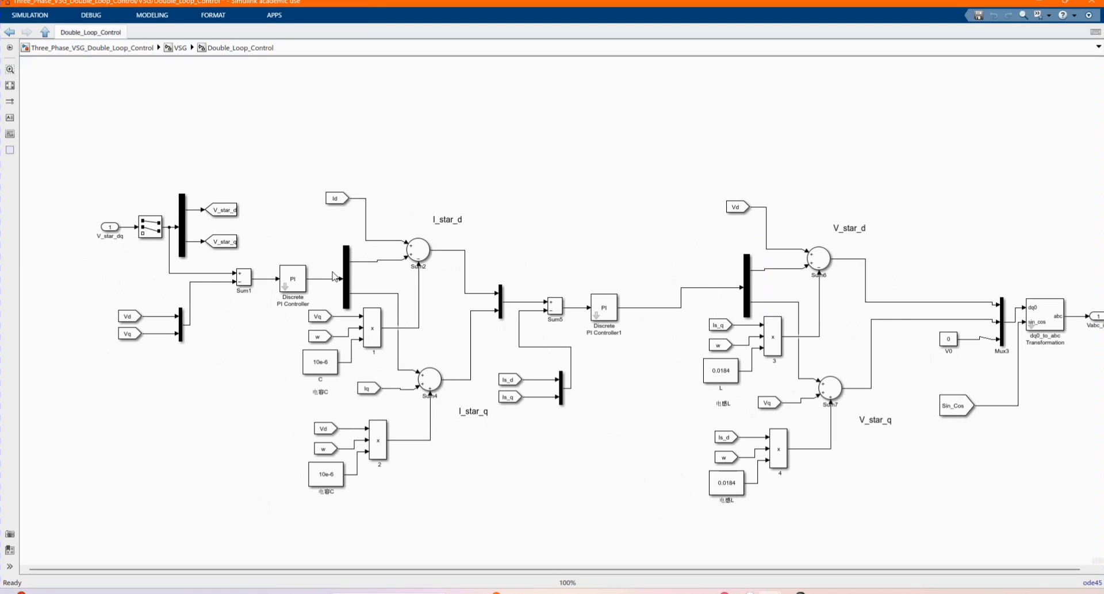
scroll(253, 319, "down", 1)
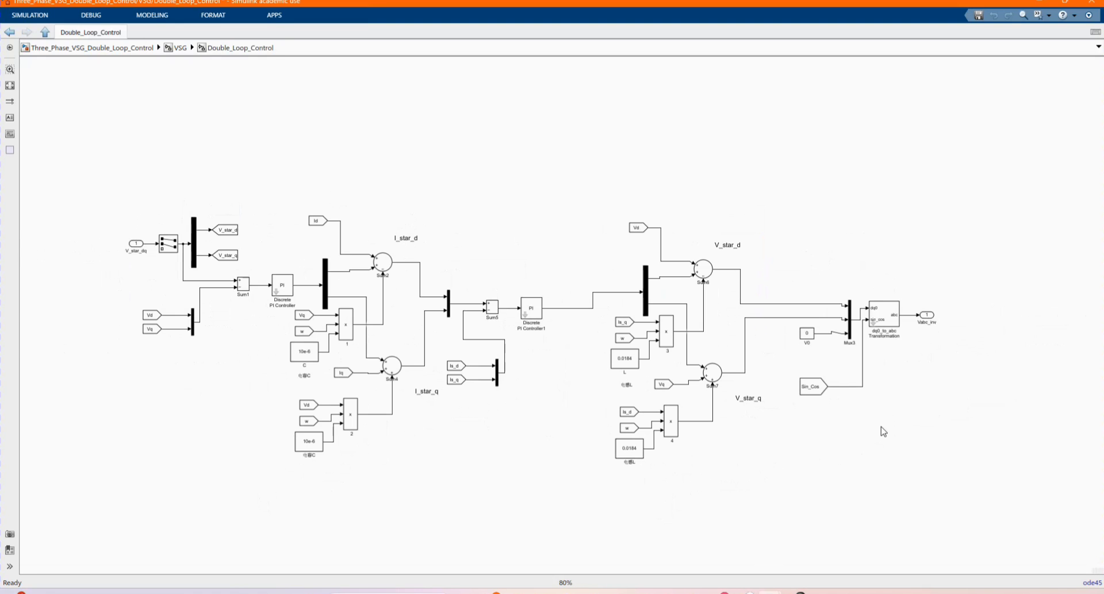
scroll(883, 432, "up", 2)
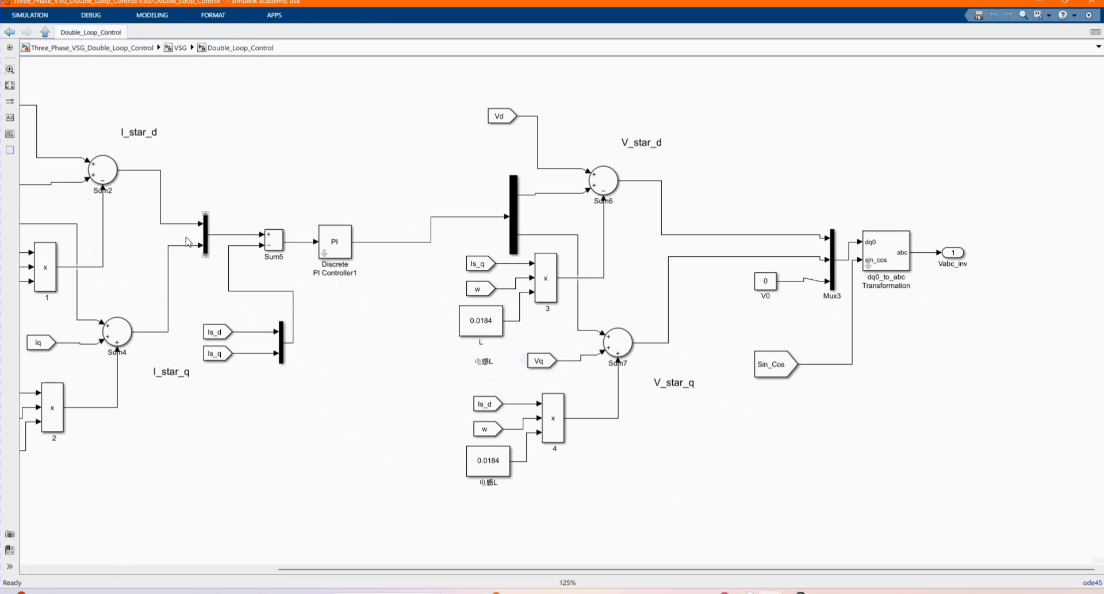
scroll(353, 325, "down", 1)
scroll(353, 325, "down", 1)
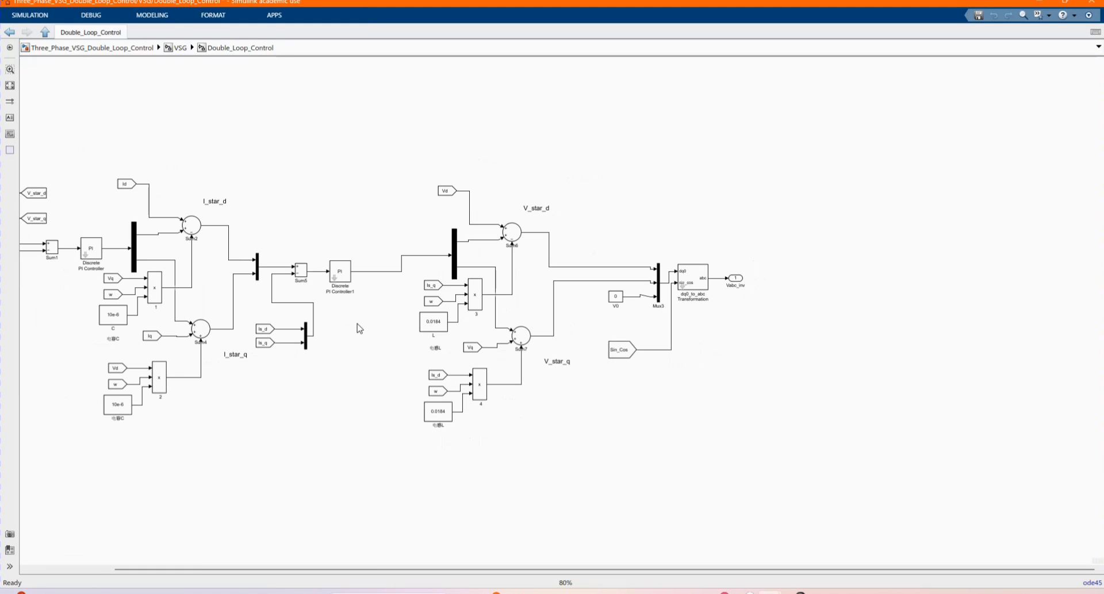
scroll(363, 320, "down", 1)
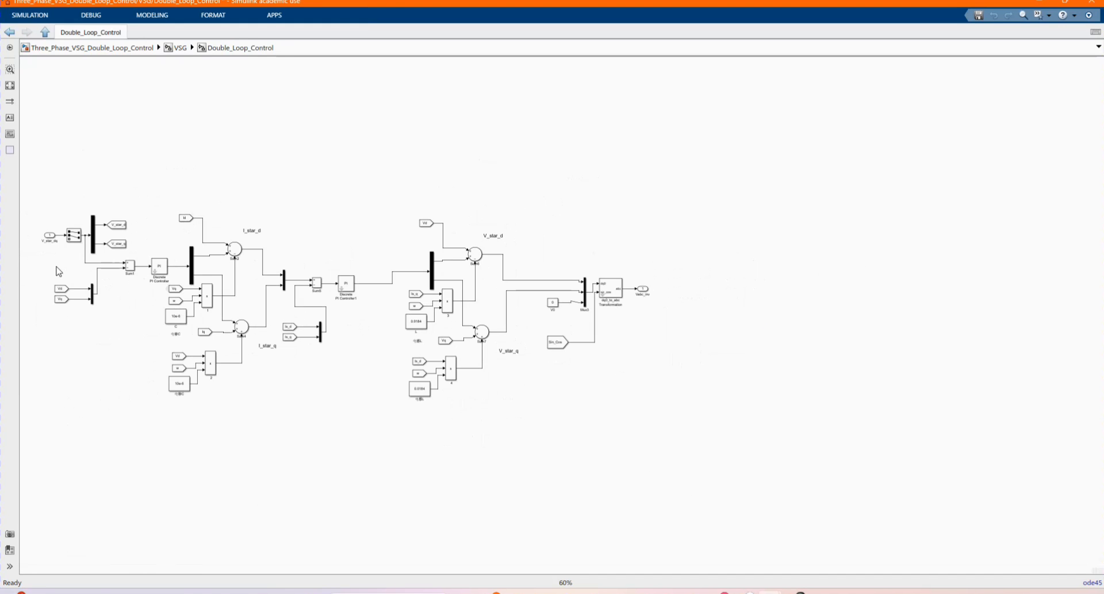
scroll(42, 266, "up", 3)
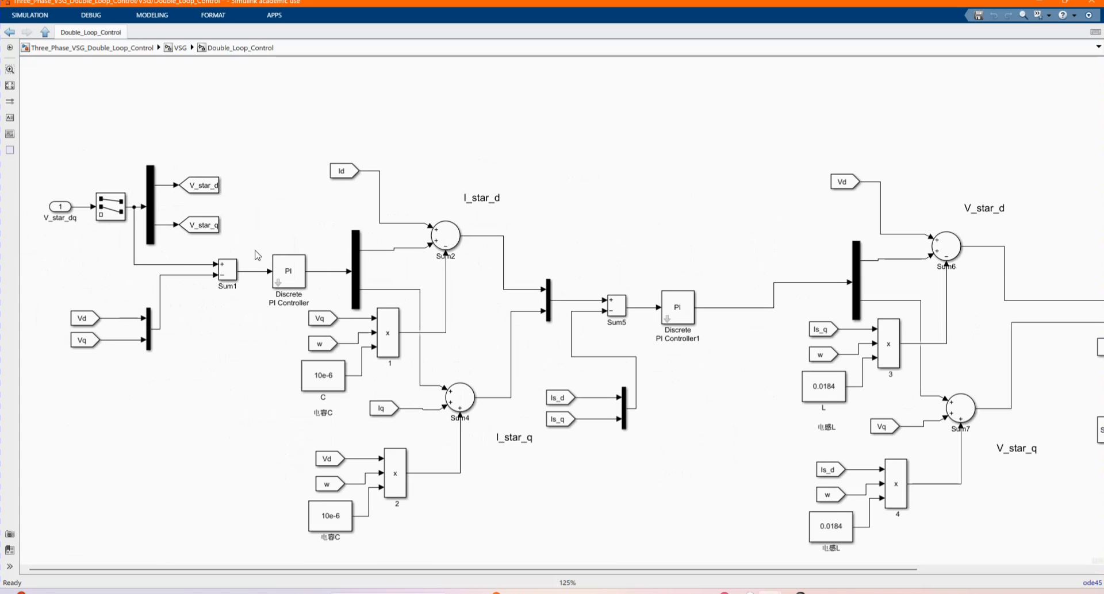
scroll(257, 256, "down", 1)
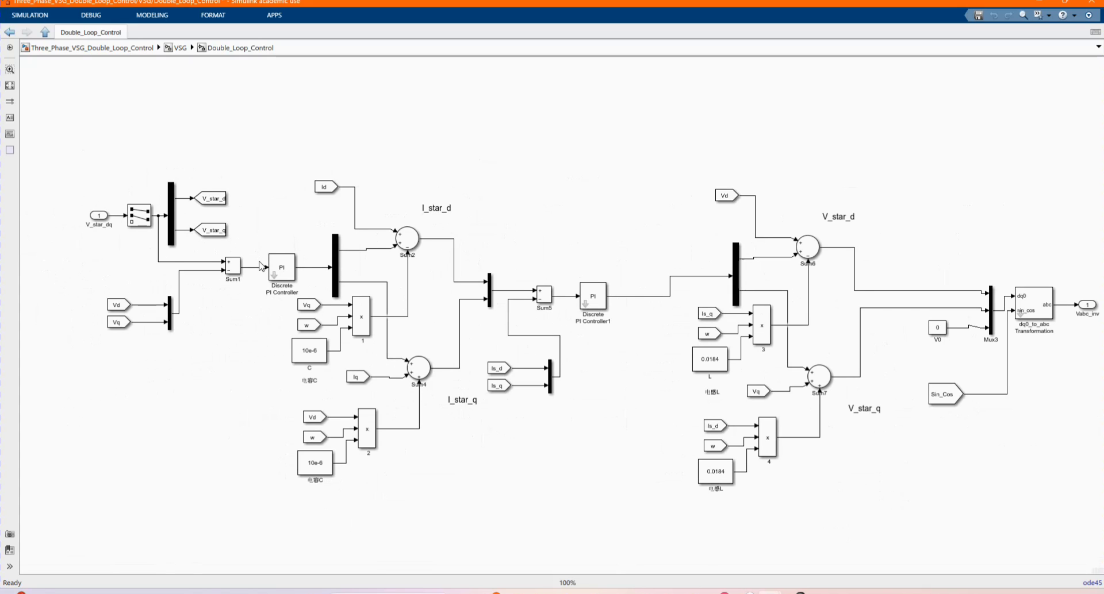
scroll(260, 266, "down", 1)
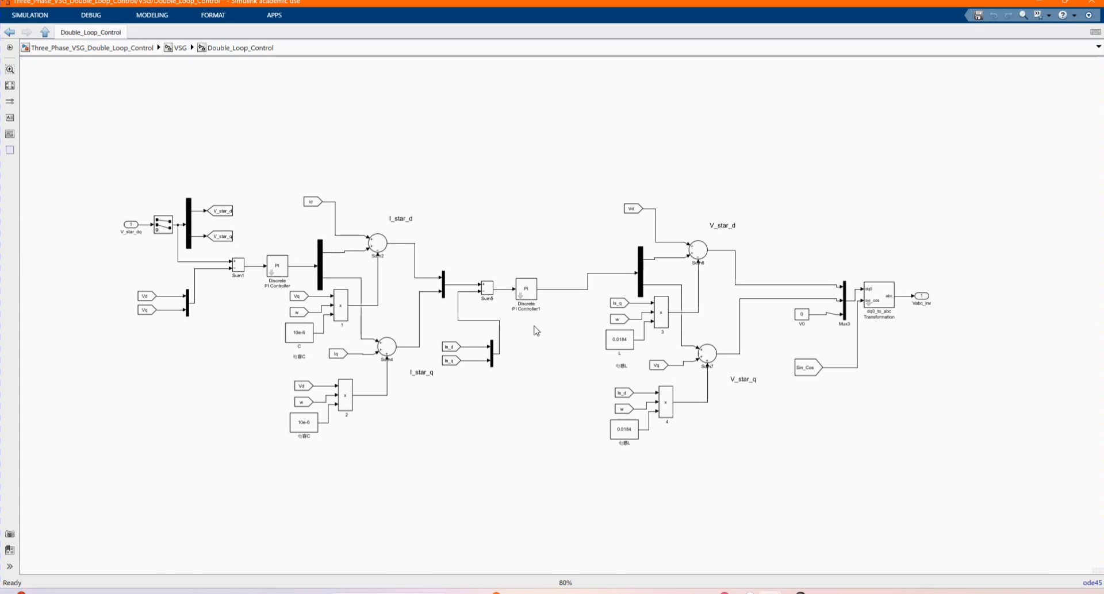
scroll(498, 288, "up", 1)
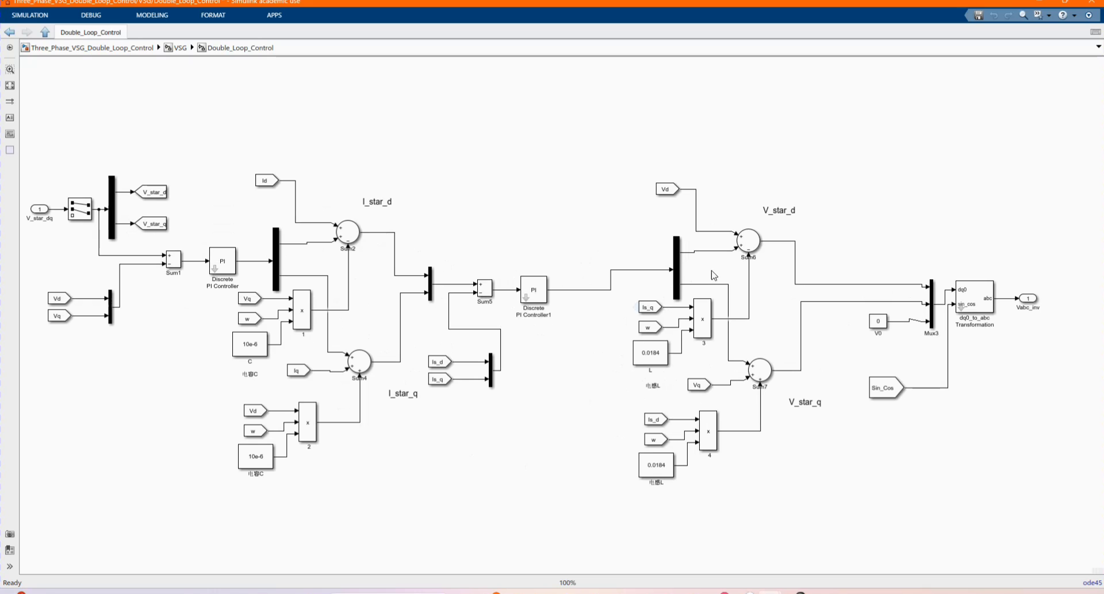
left_click(46, 32)
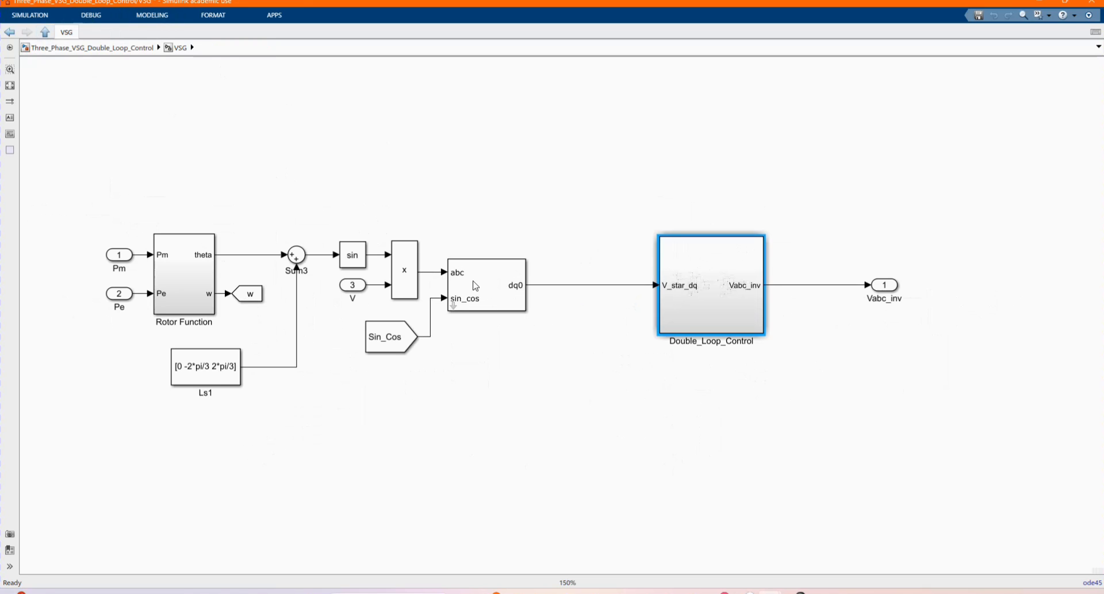
At top level, review PWM Generator (2-Level) parameters, fit the view, and open the measure subsystem
left_click(45, 32)
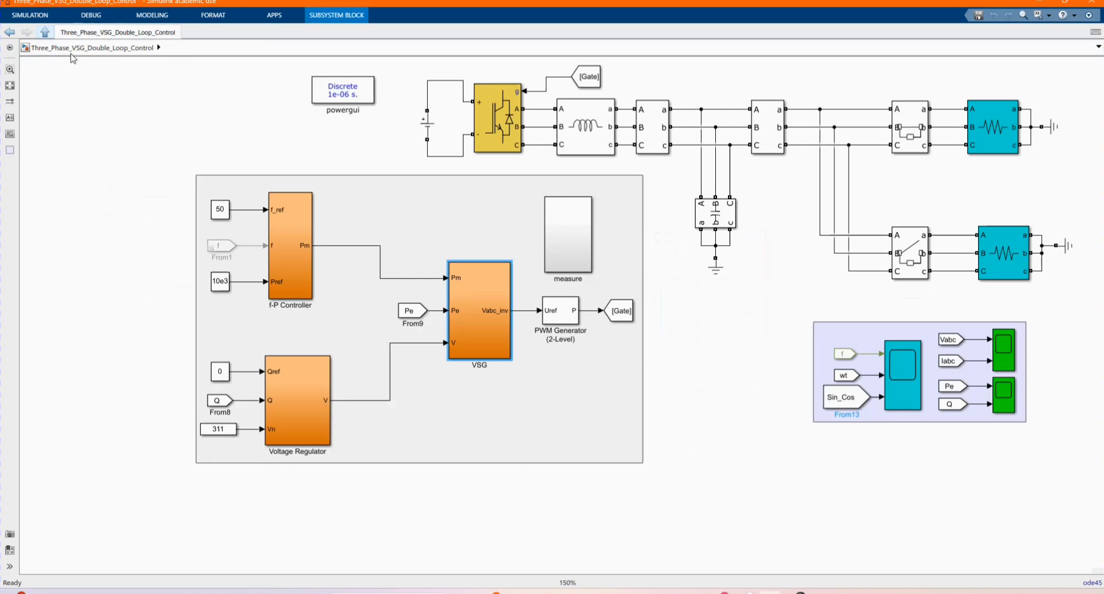
double_click(561, 313)
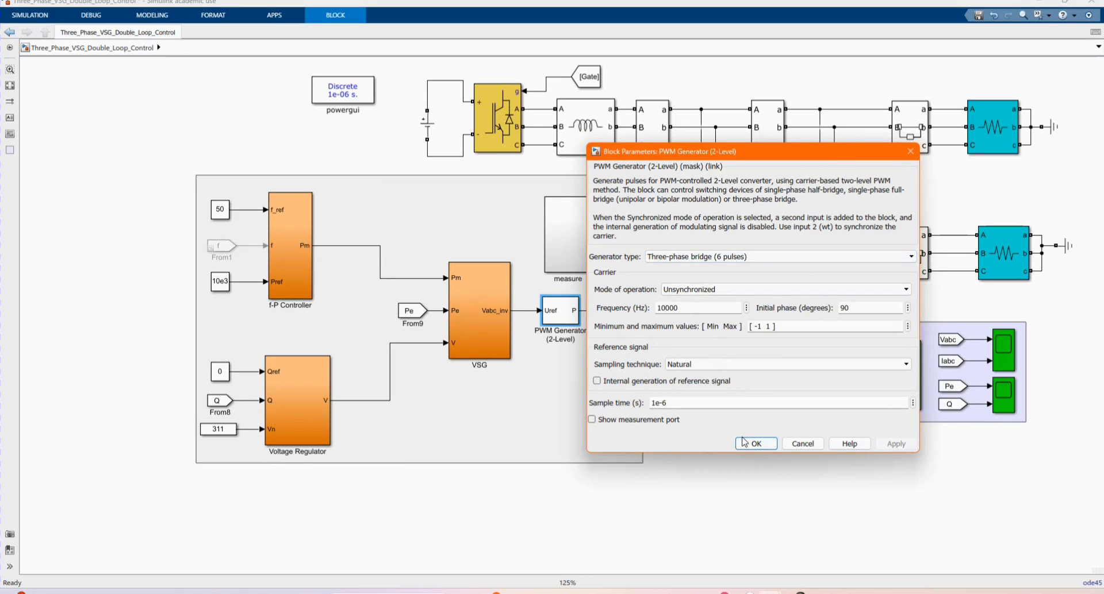
left_click(747, 444)
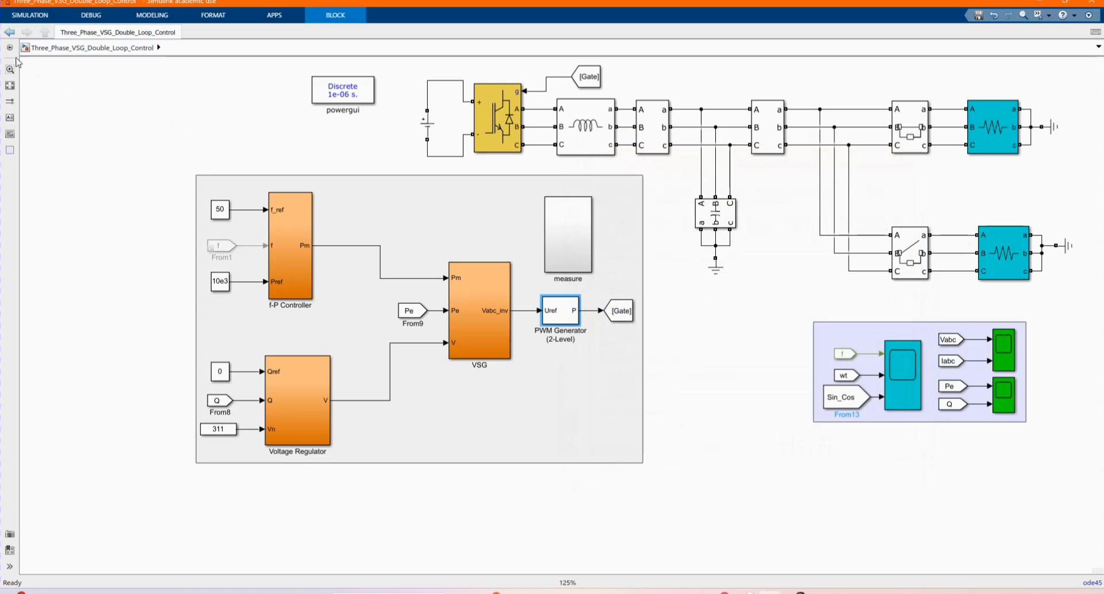
left_click(10, 85)
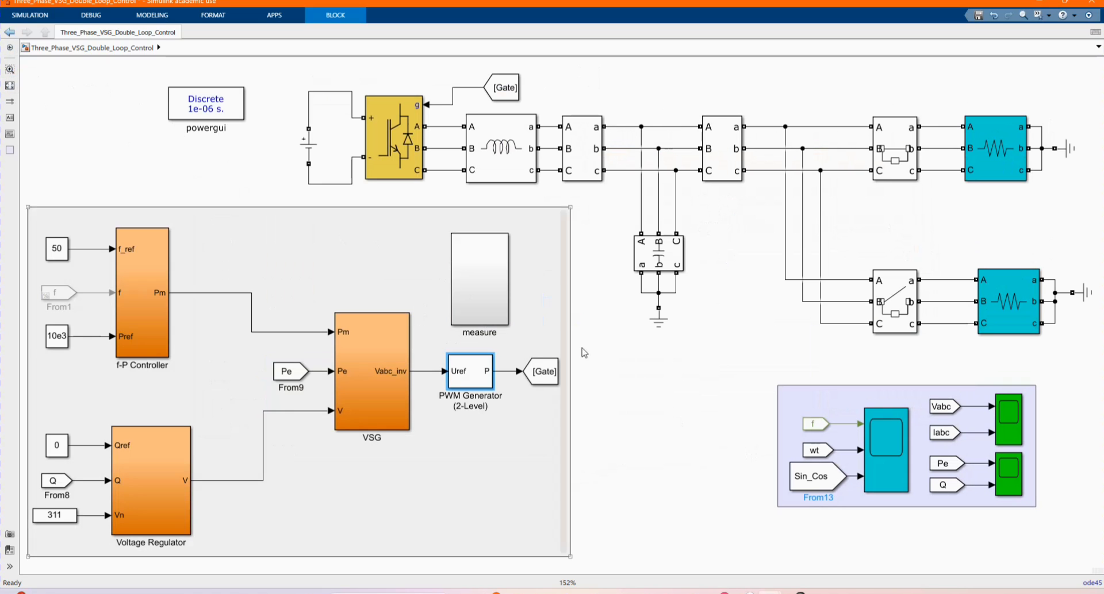
double_click(465, 294)
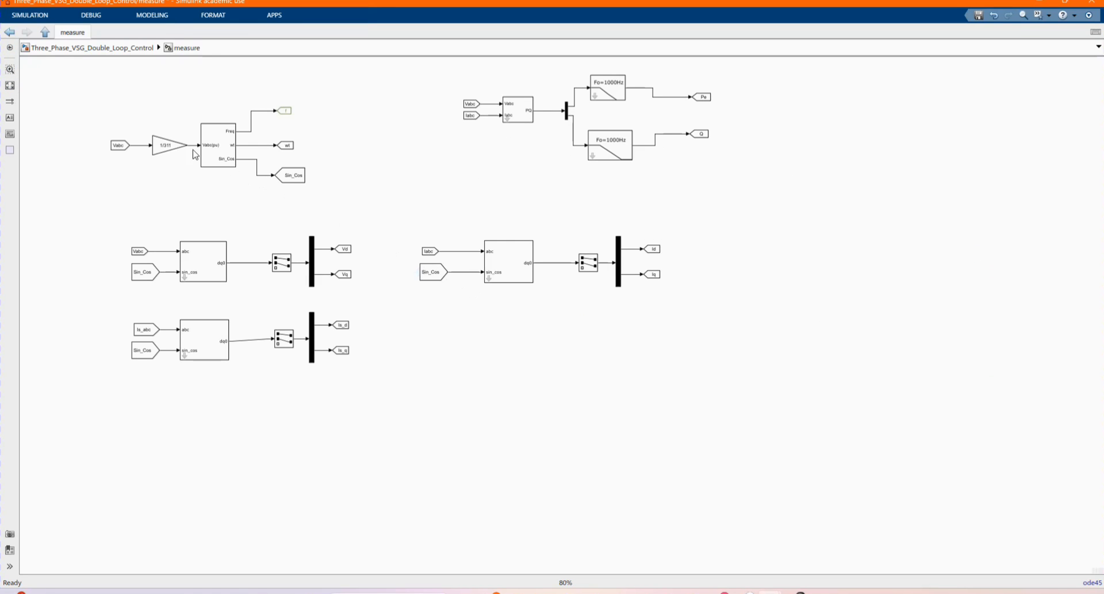
Inspect the measure subsystem and the active and reactive power block's parameters
scroll(117, 130, "up", 1)
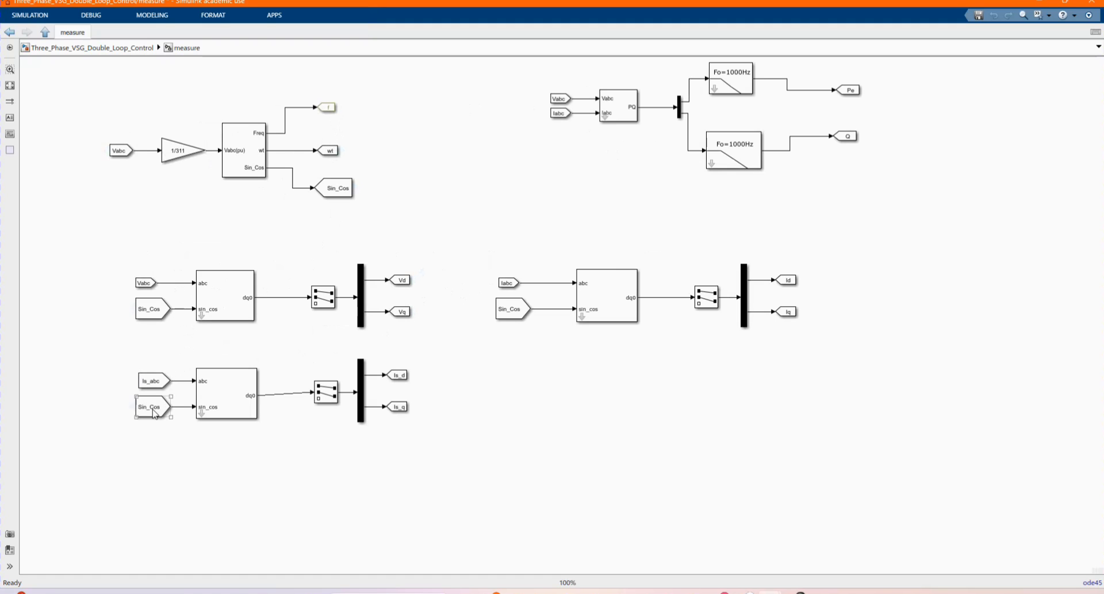
scroll(470, 407, "down", 1)
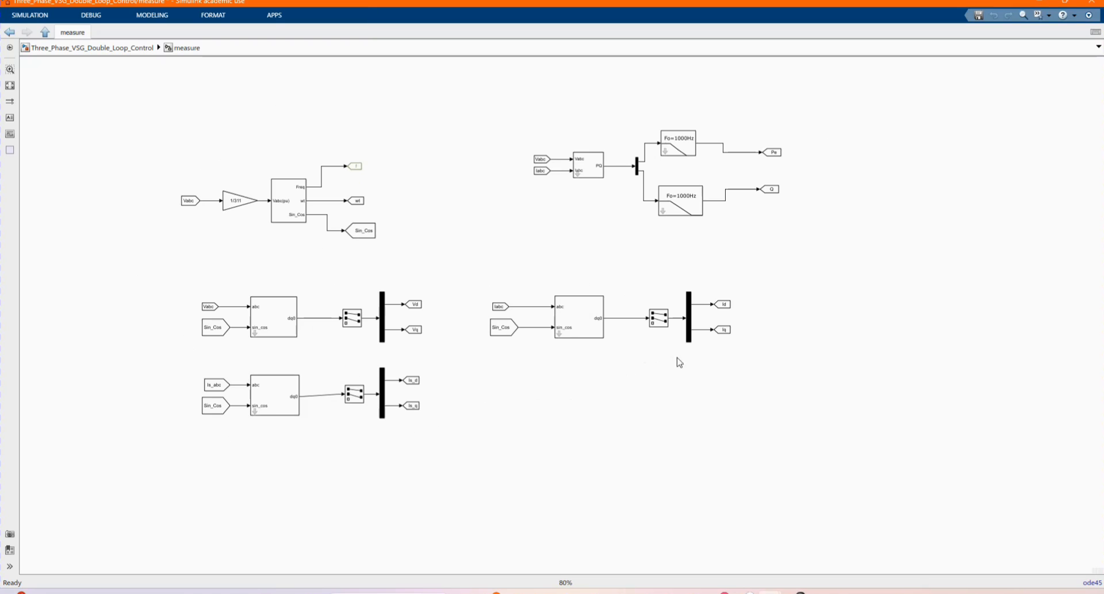
left_click(776, 151)
scroll(753, 138, "up", 2)
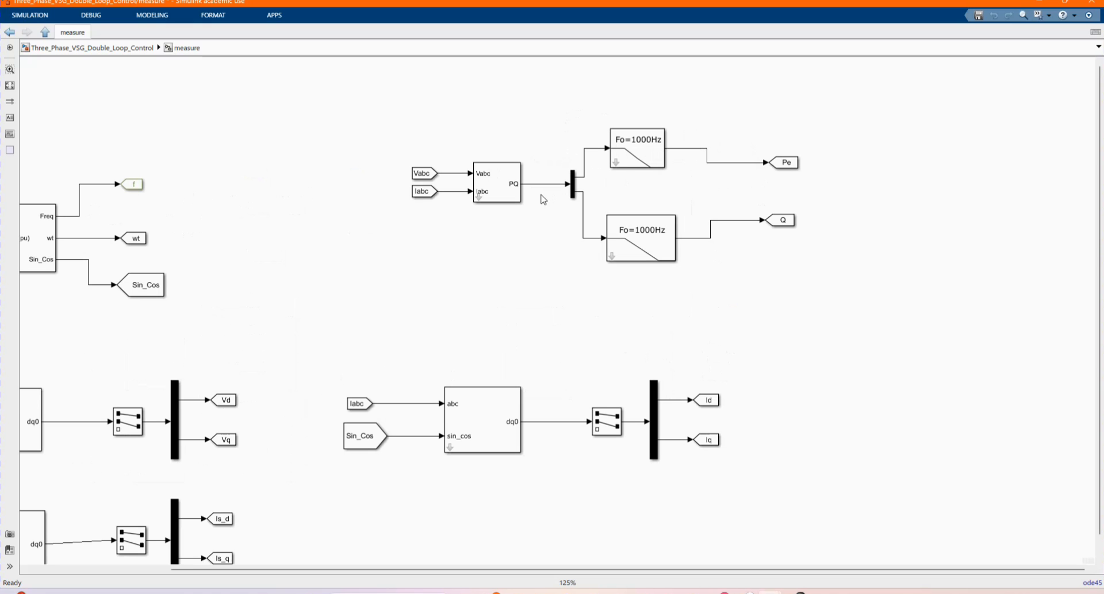
double_click(501, 190)
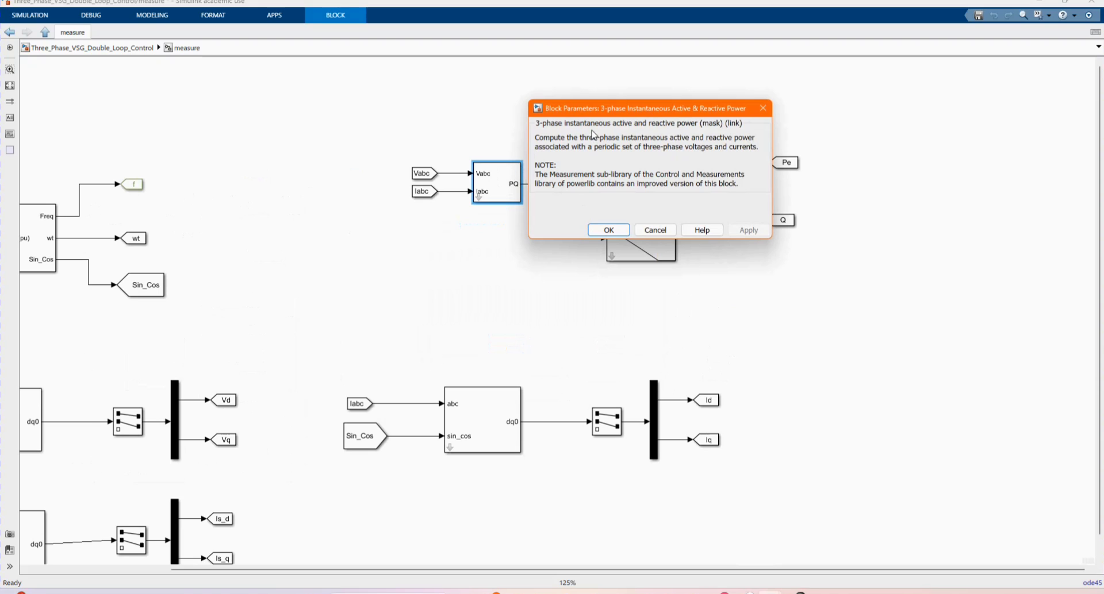
left_click(608, 230)
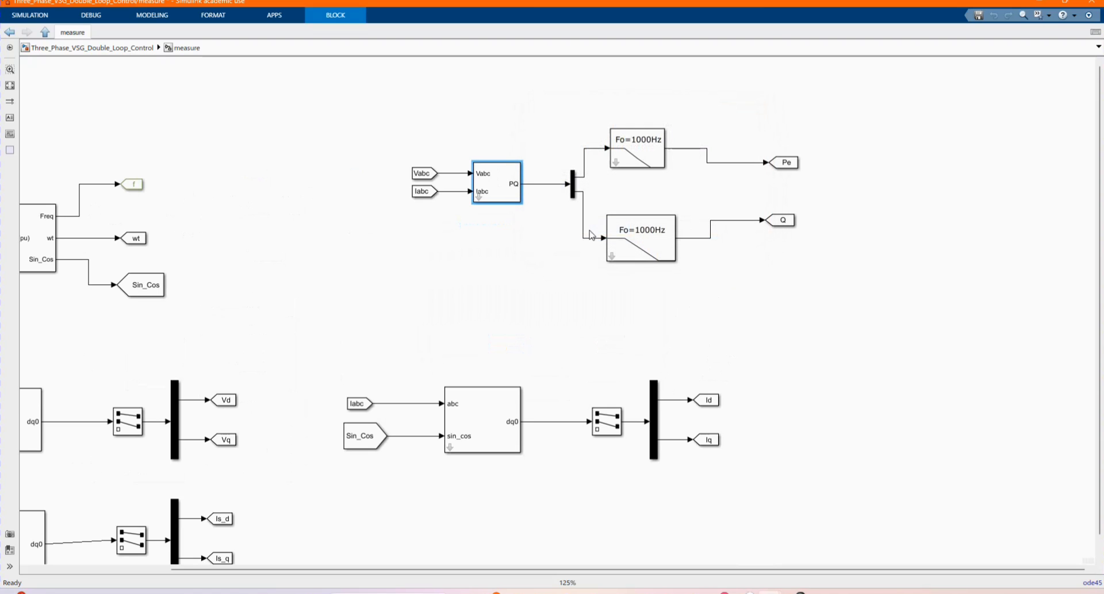
Nudge the Pe Goto tag slightly lower and return to the top-level model
left_click(673, 253)
left_click_drag(782, 163, 781, 171)
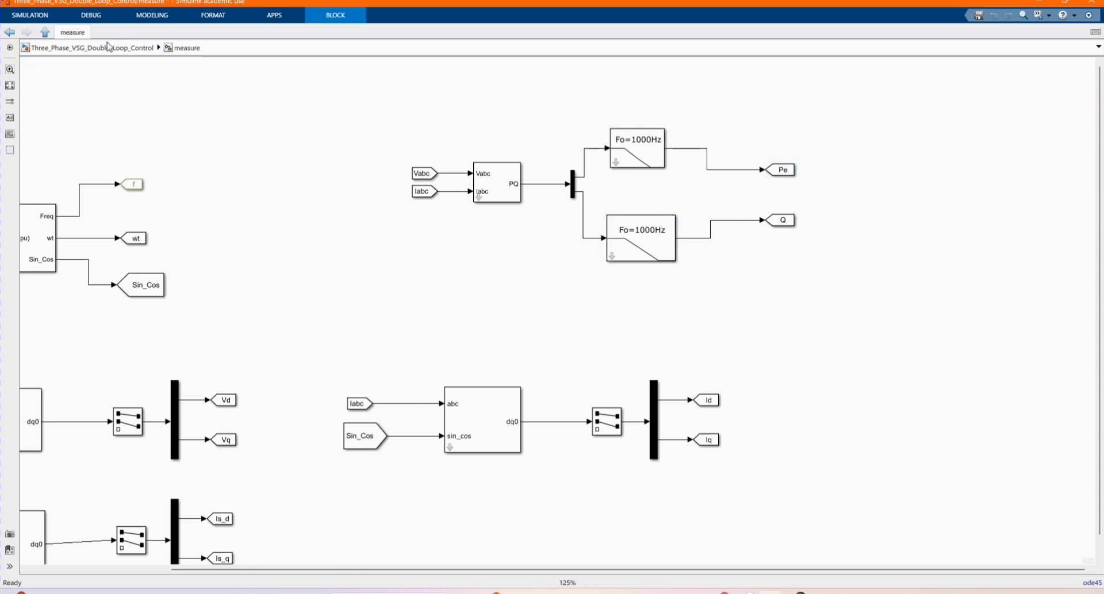
left_click(45, 33)
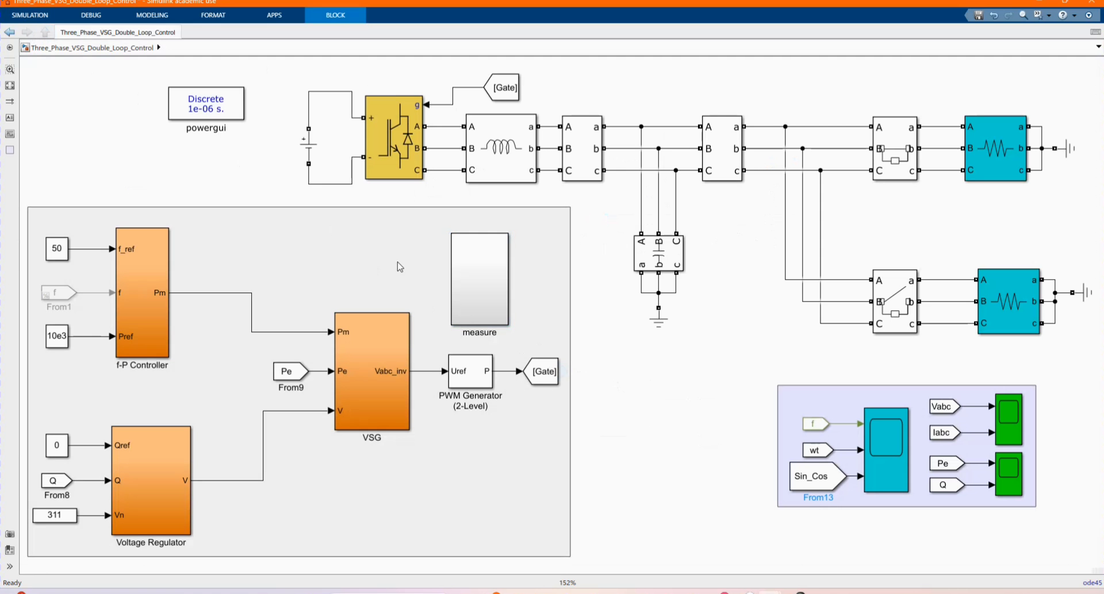
left_click(35, 21)
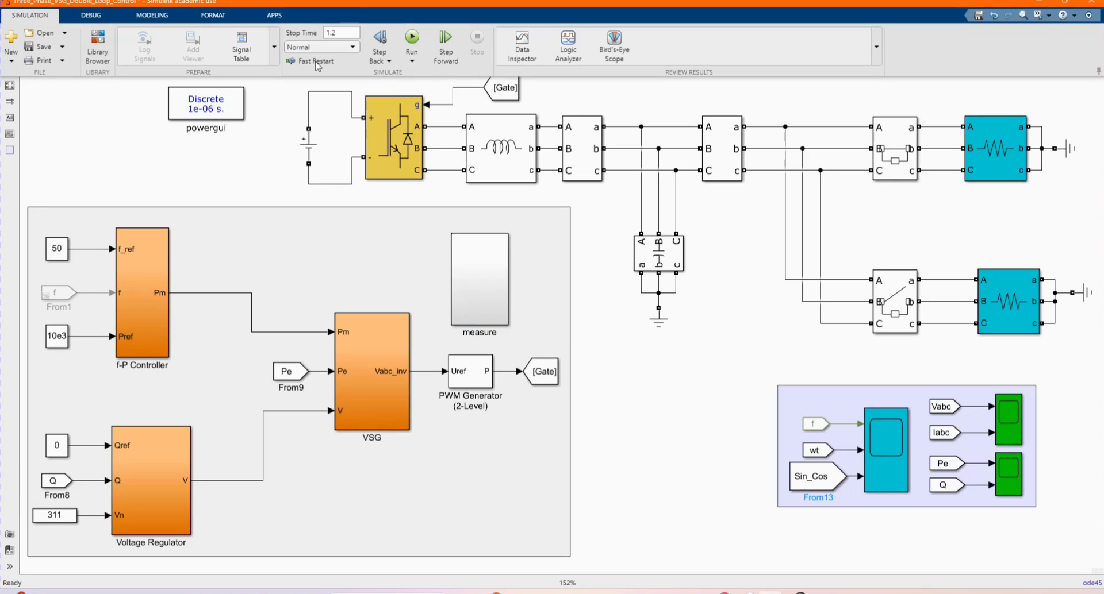
left_click(10, 91)
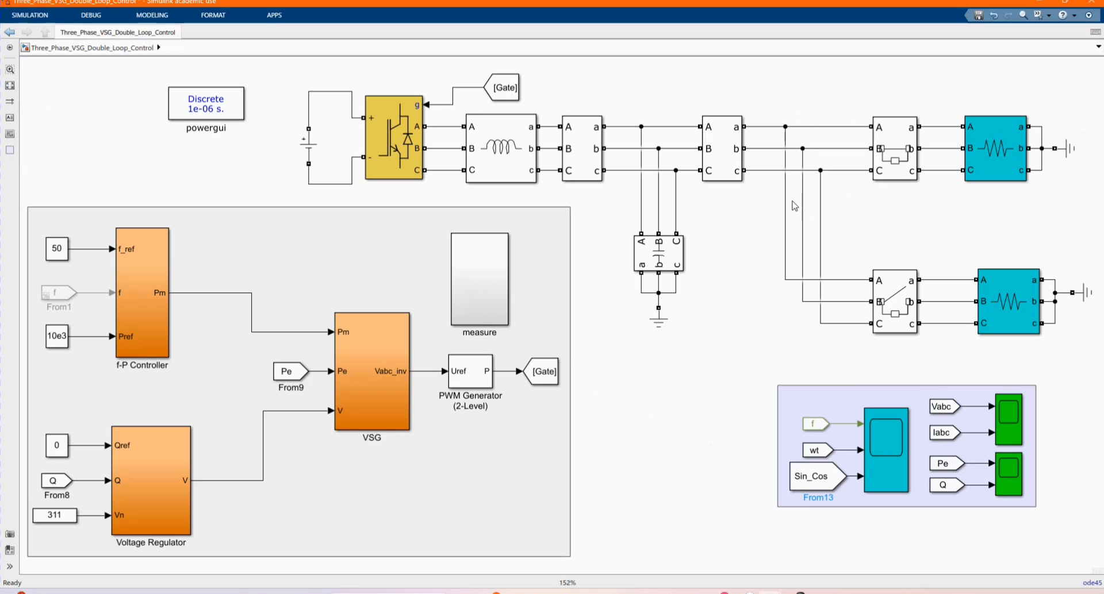
left_click(850, 391)
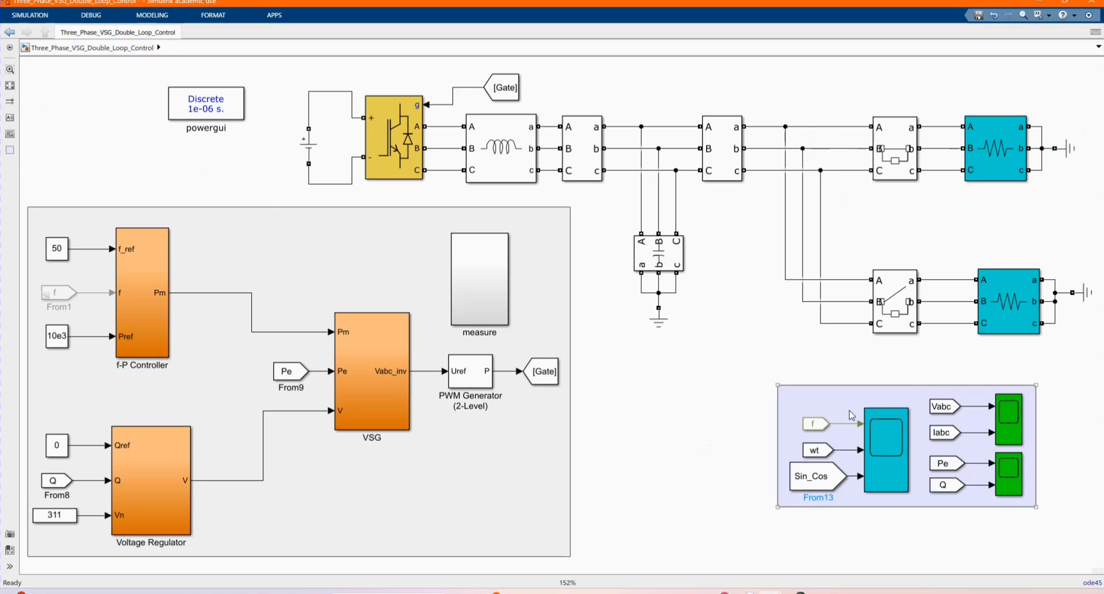
left_click(892, 473)
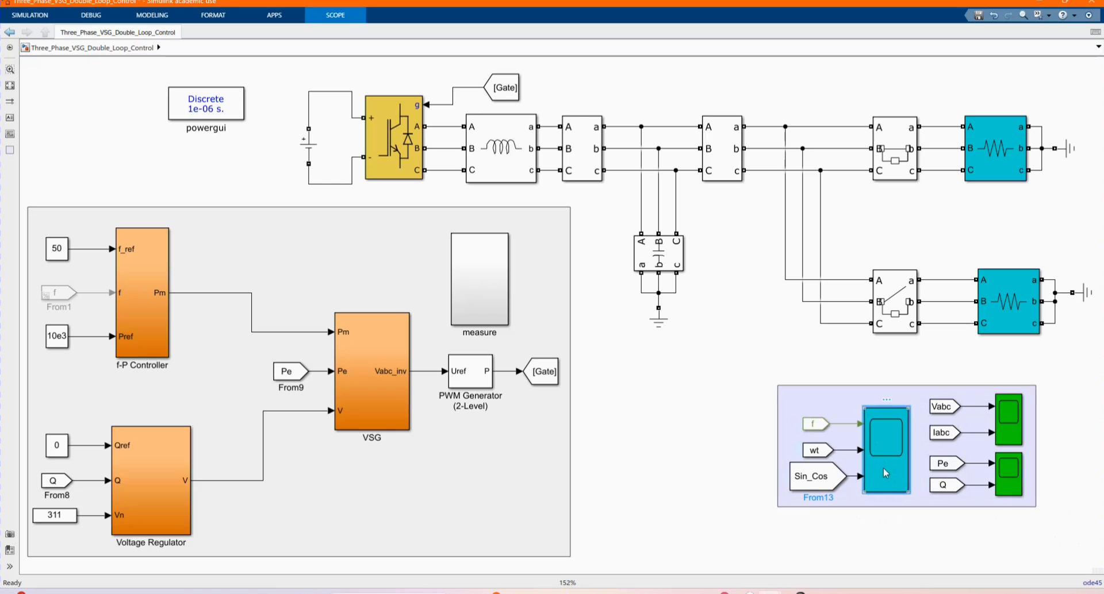
left_click(978, 498)
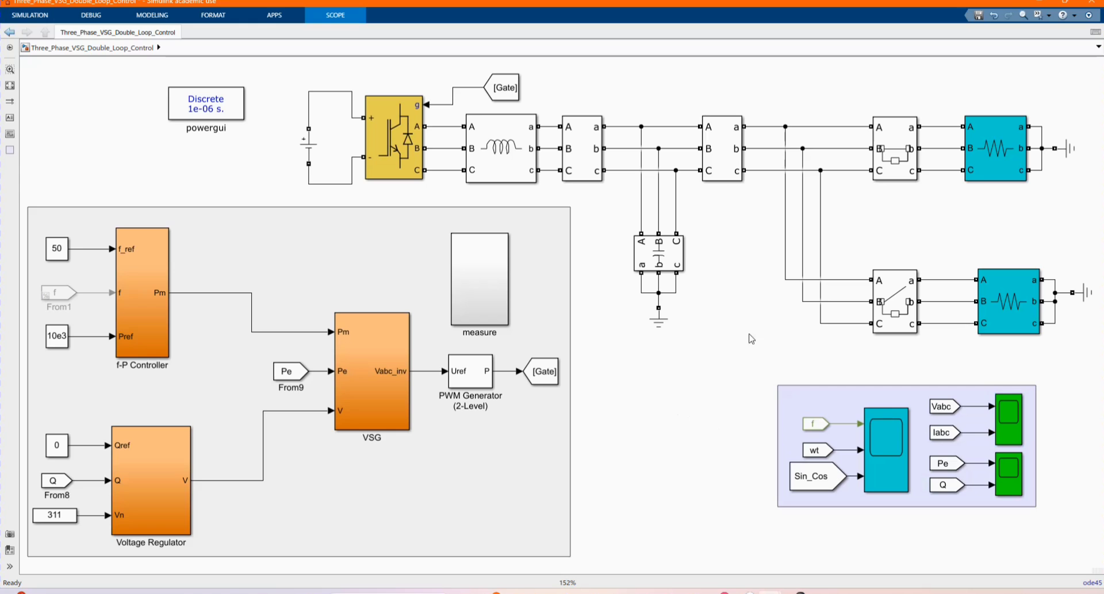
key("space")
left_click(43, 153)
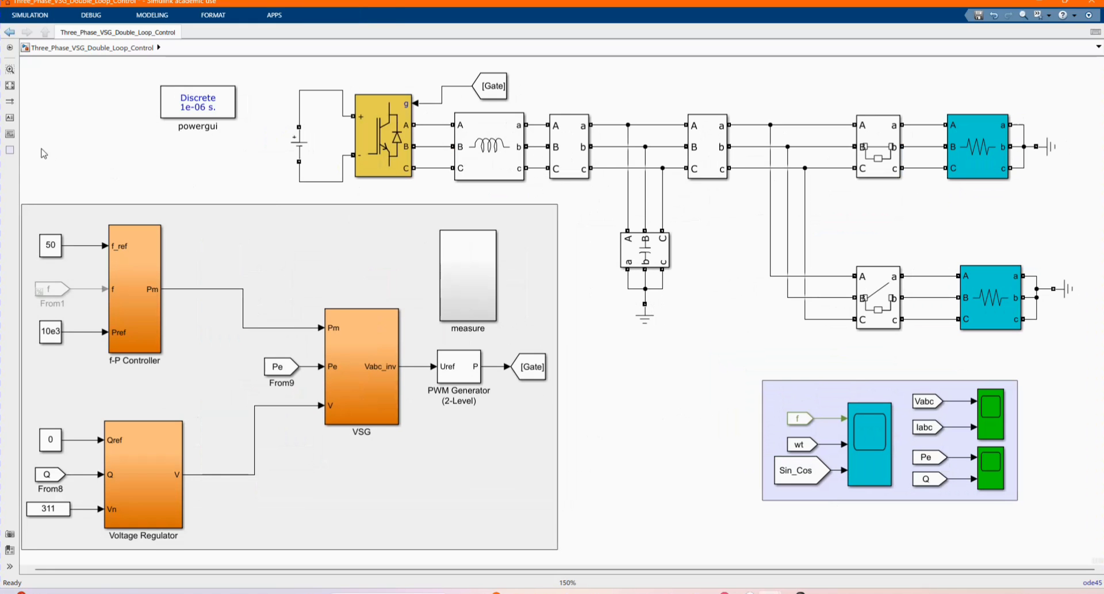
left_click(9, 85)
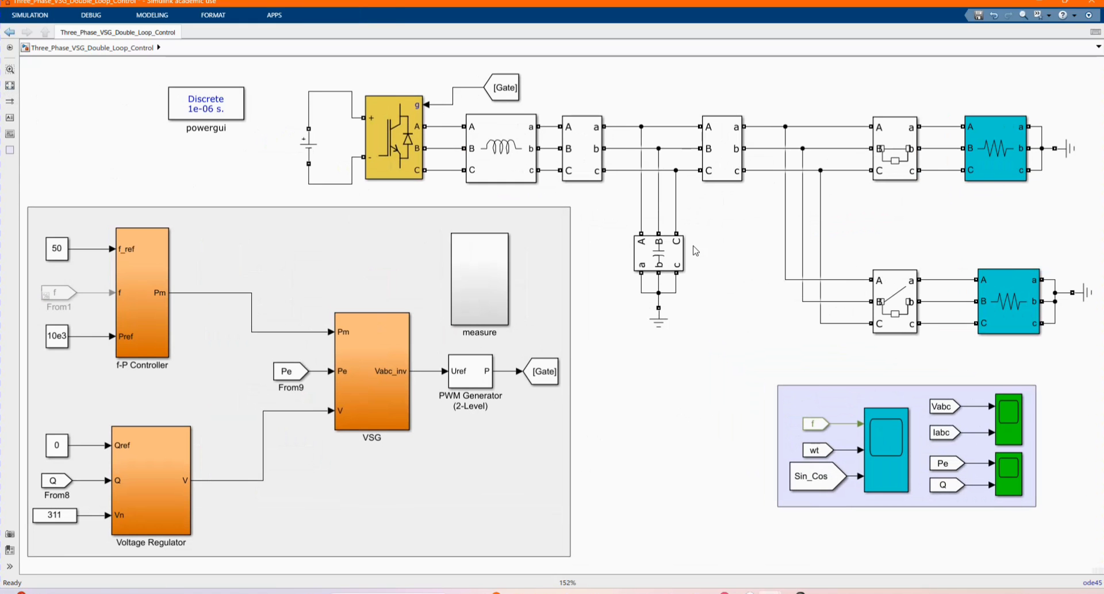
double_click(907, 316)
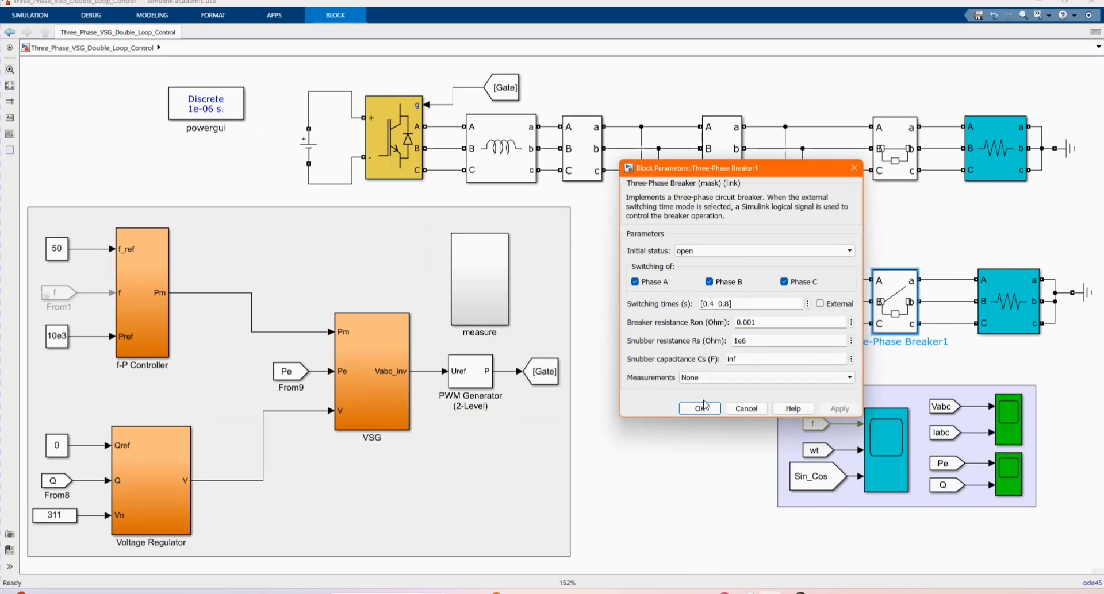
left_click(703, 405)
left_click(729, 425)
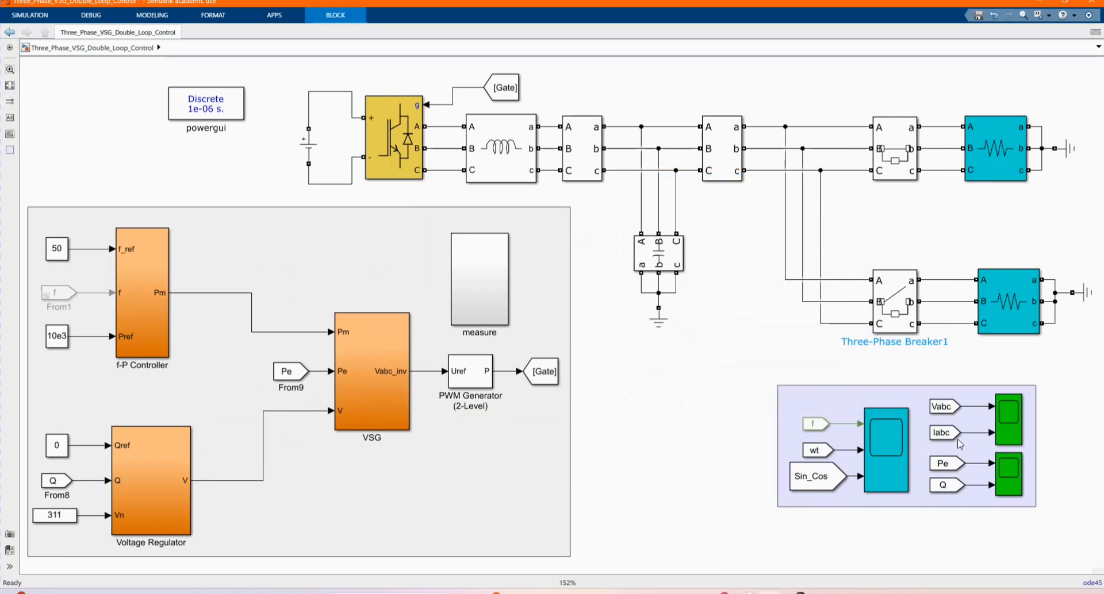
left_click(945, 411)
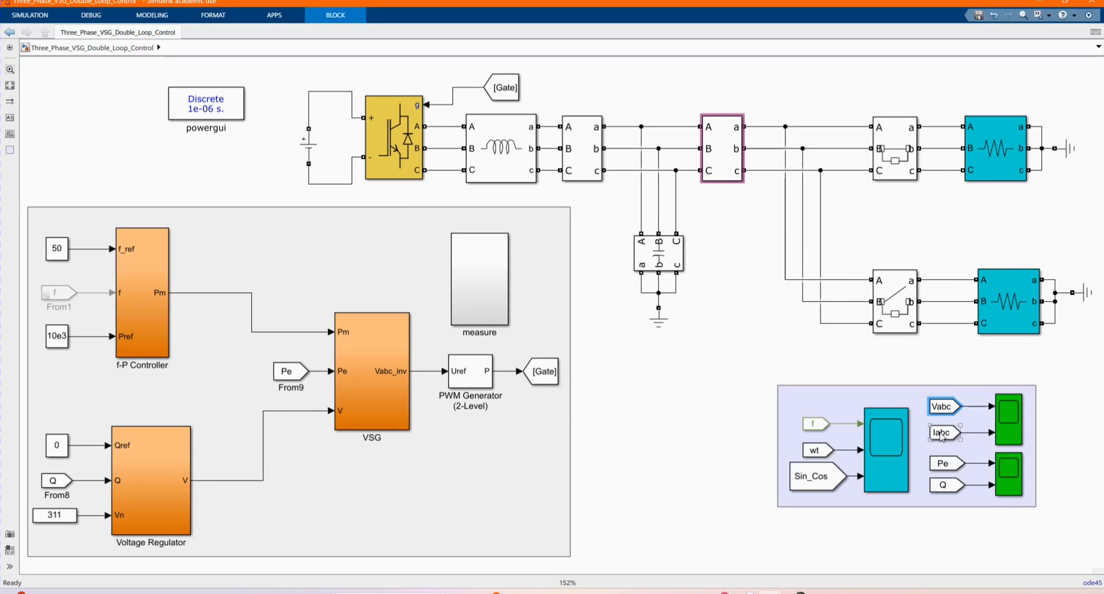
left_click(940, 435)
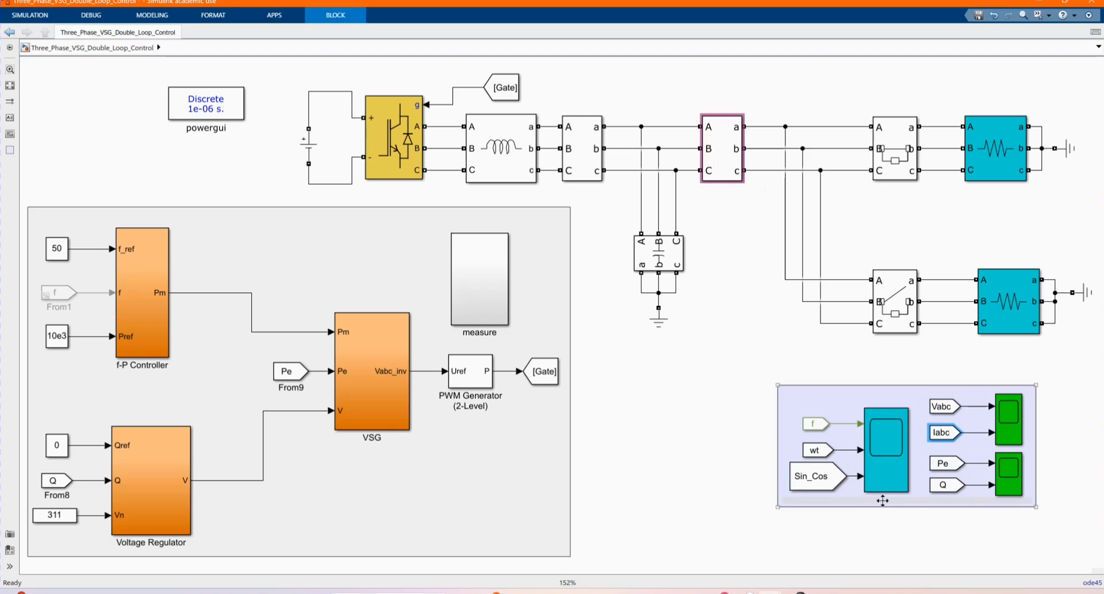
left_click(942, 464)
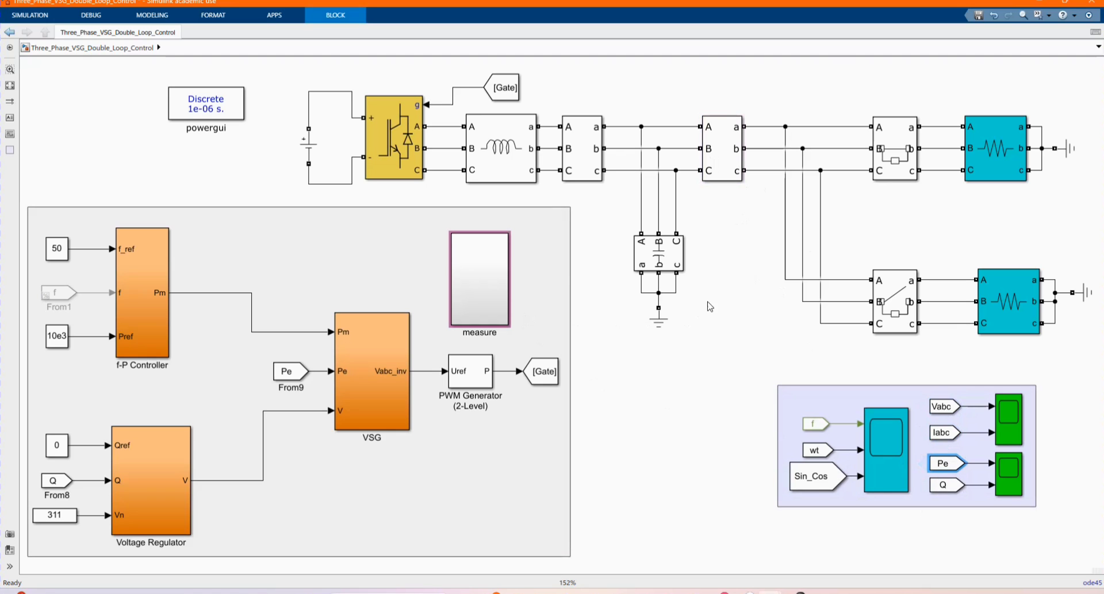
left_click(492, 290)
double_click(492, 290)
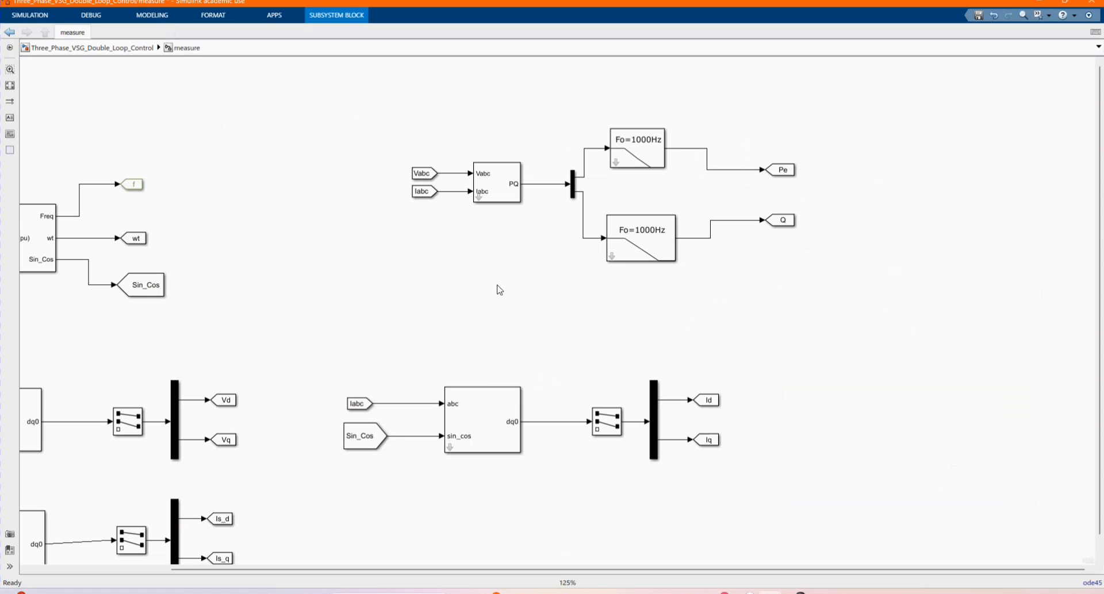
left_click(421, 178)
left_click(422, 190)
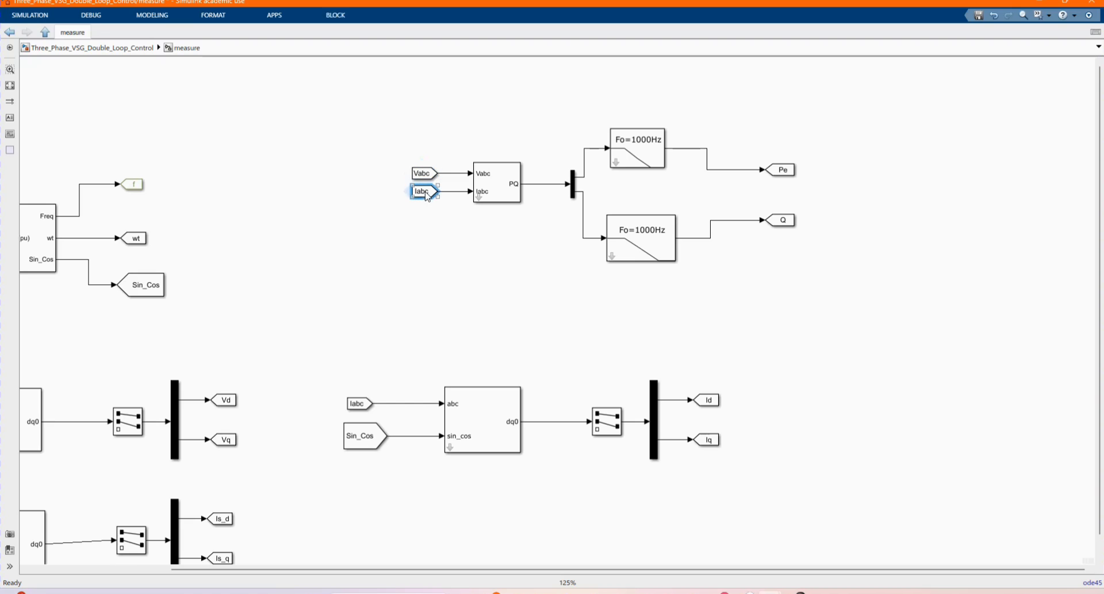
left_click(9, 32)
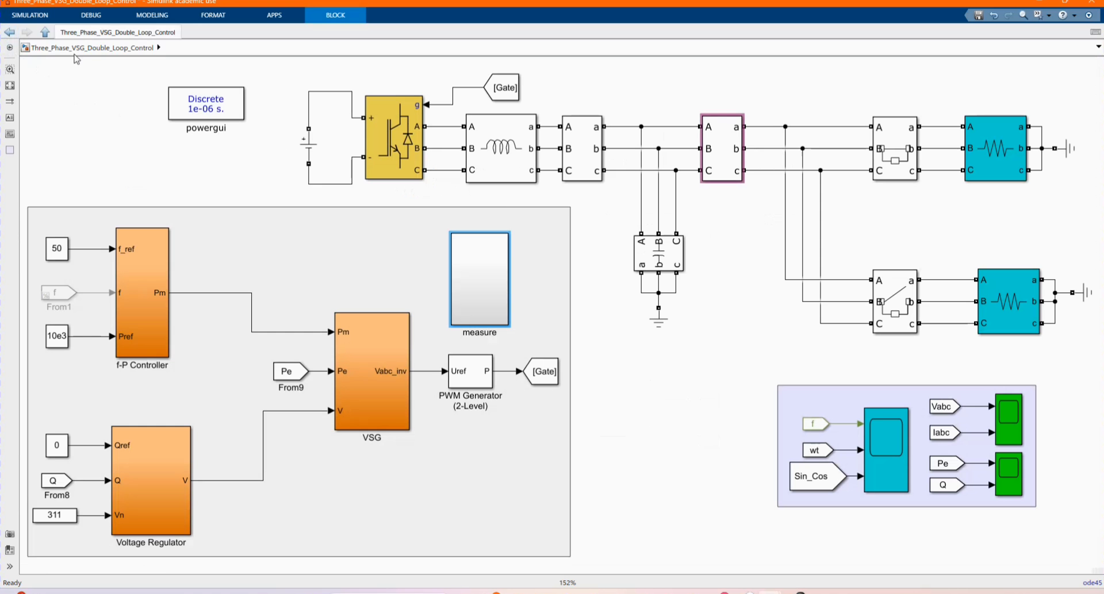
left_click(693, 419)
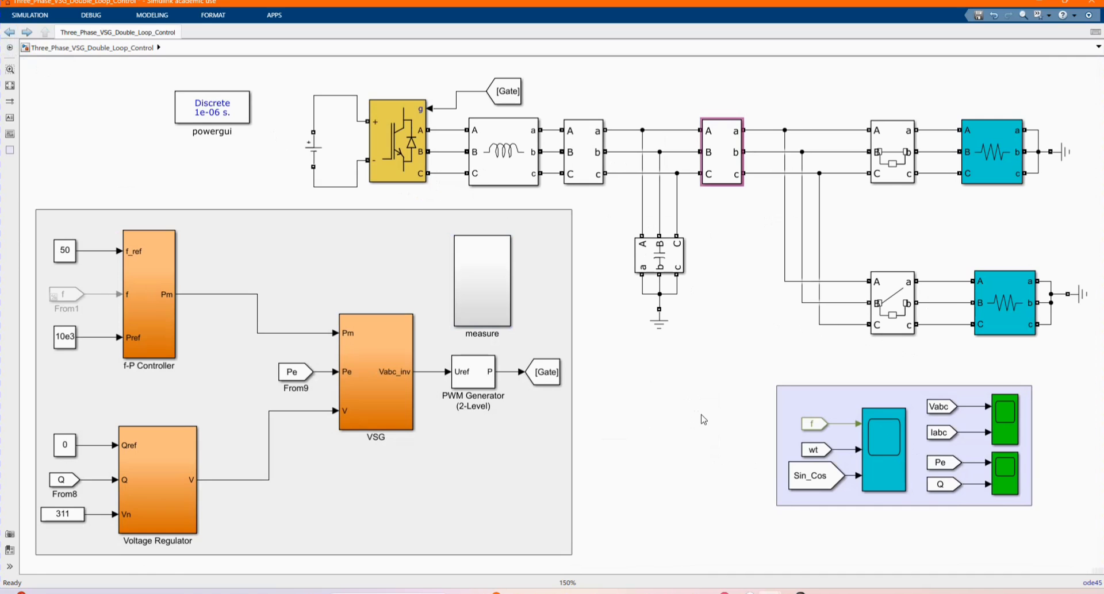
left_click(9, 85)
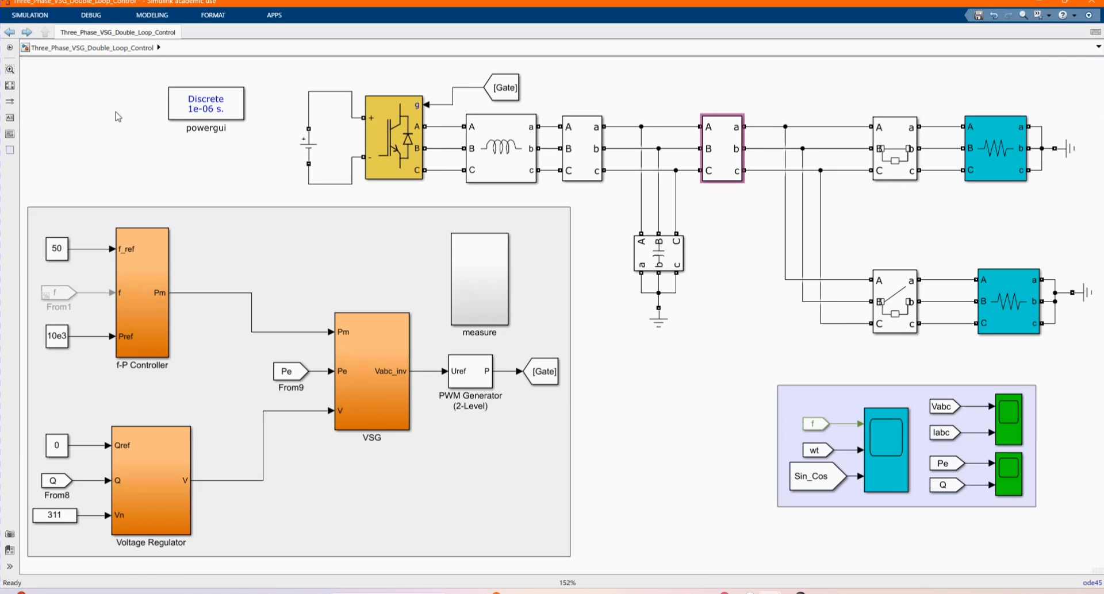
Run the simulation to its 1.2 s stop time
left_click(39, 20)
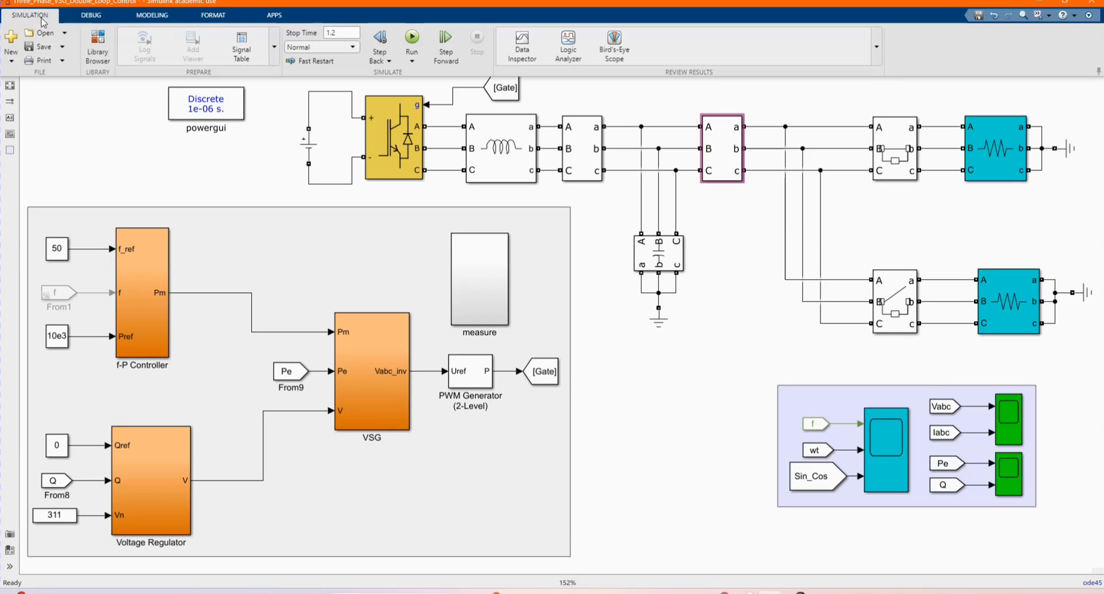
left_click(411, 39)
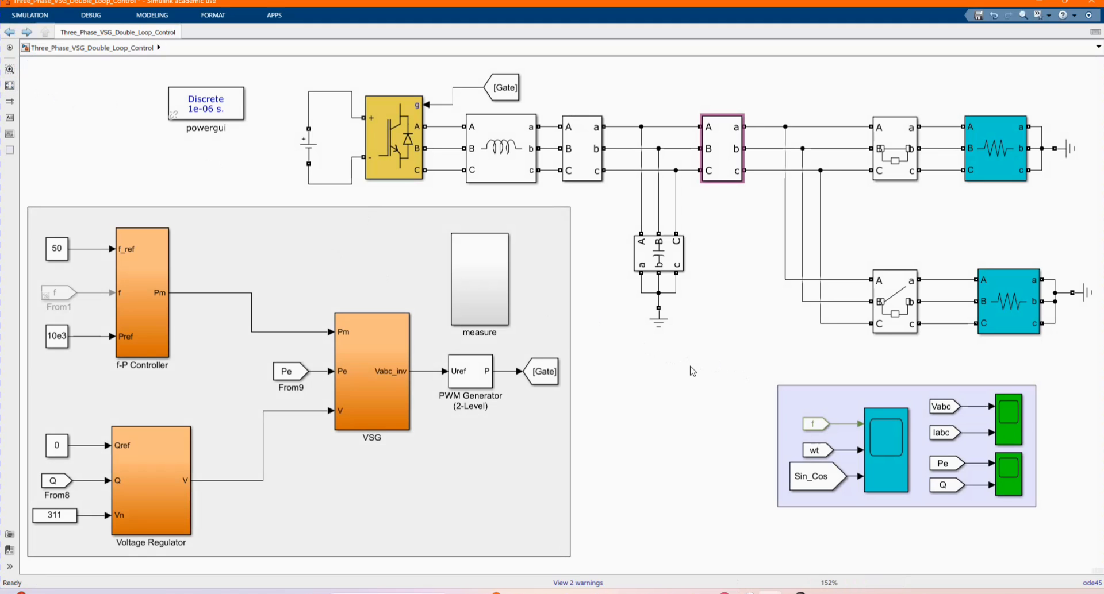
Open the Scope2 window showing the simulated Vabc voltages and Iabc currents
left_click(721, 159)
double_click(678, 390)
left_click(685, 490)
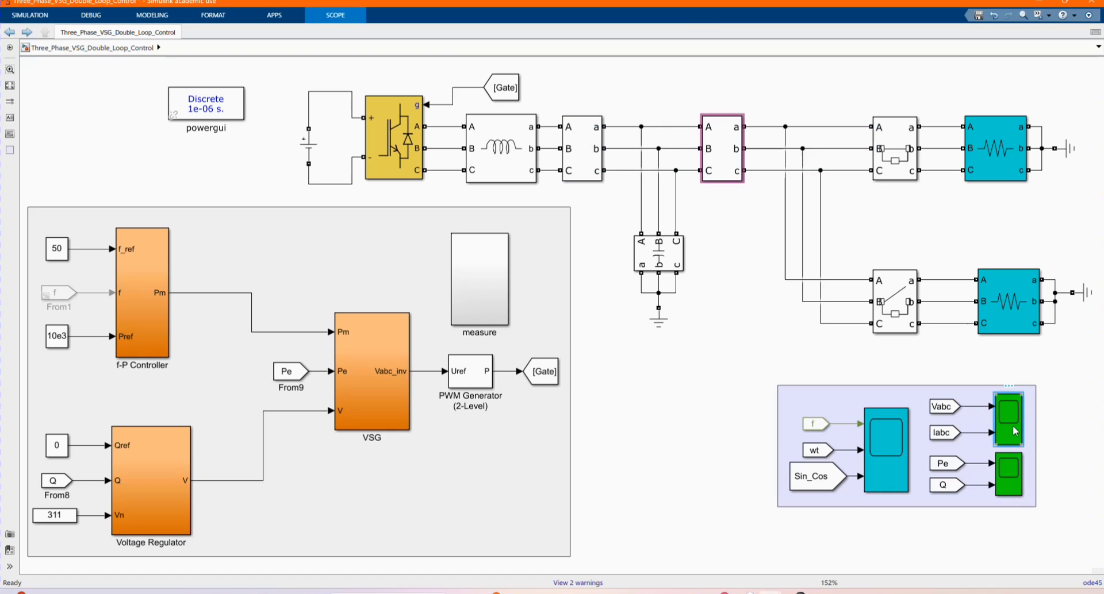
double_click(1014, 429)
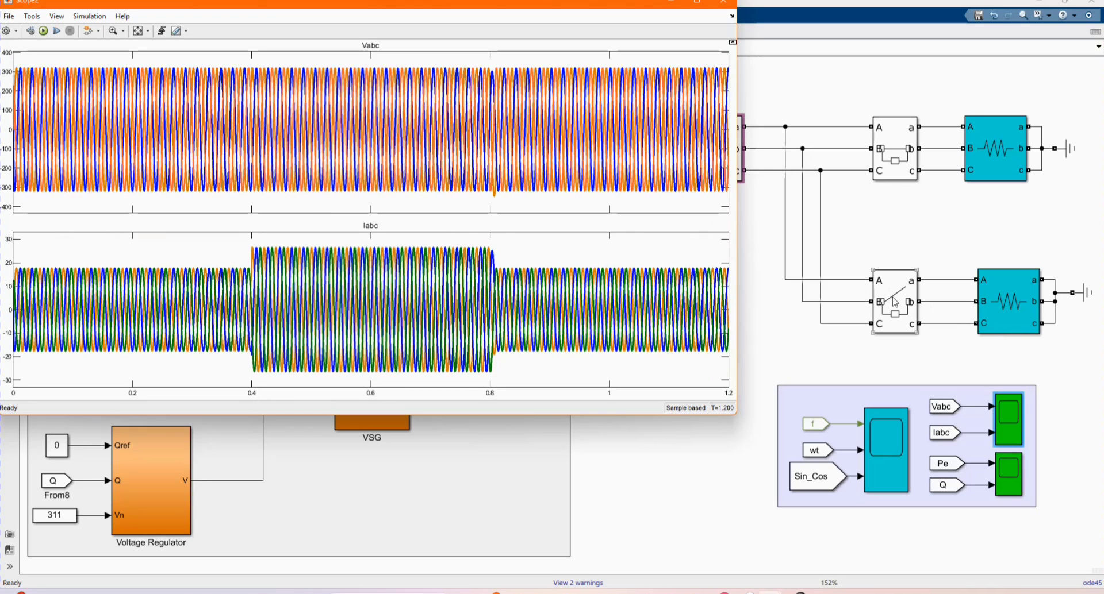
left_click(903, 311)
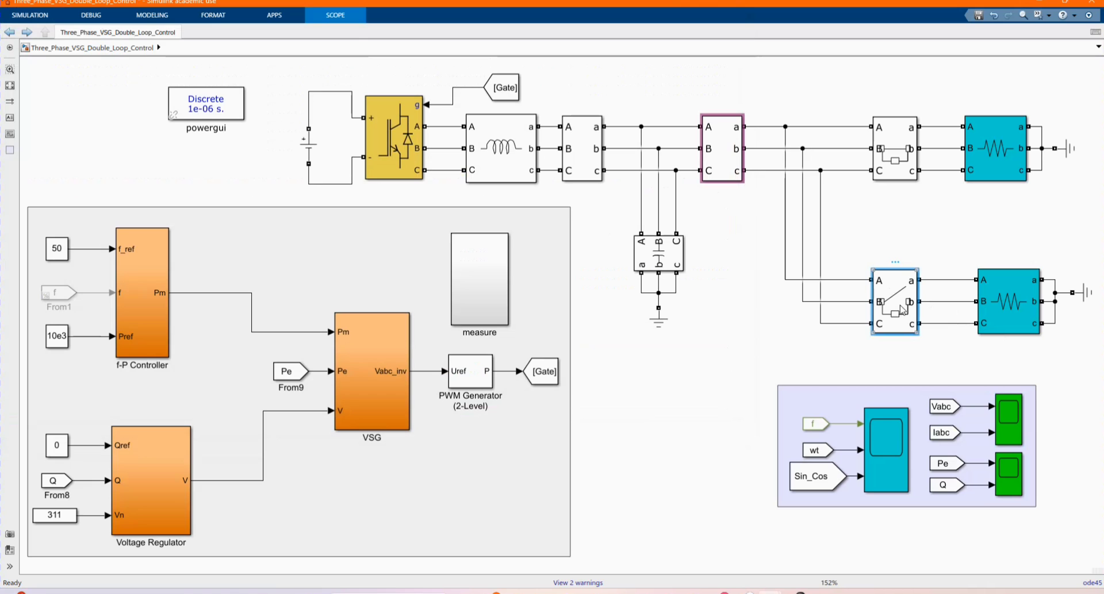
double_click(901, 310)
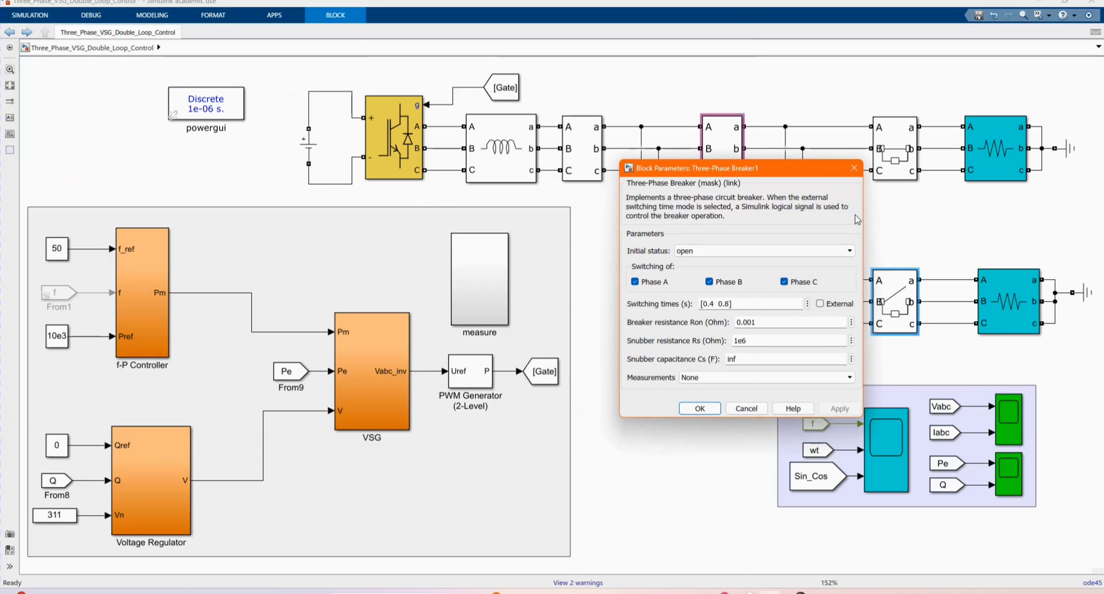
left_click(854, 171)
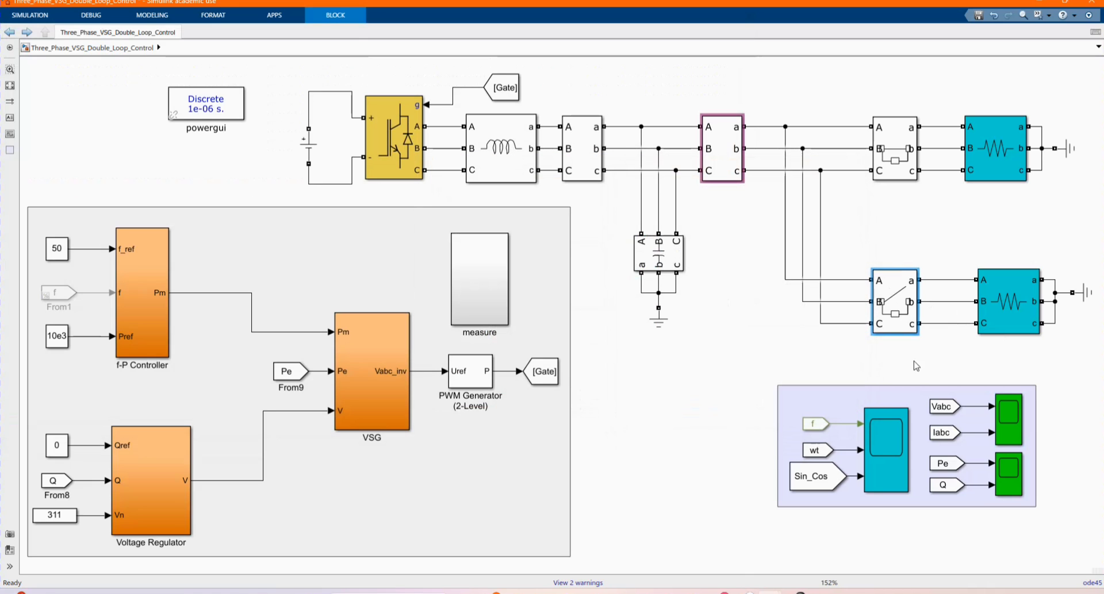
left_click(936, 408)
left_click(943, 434)
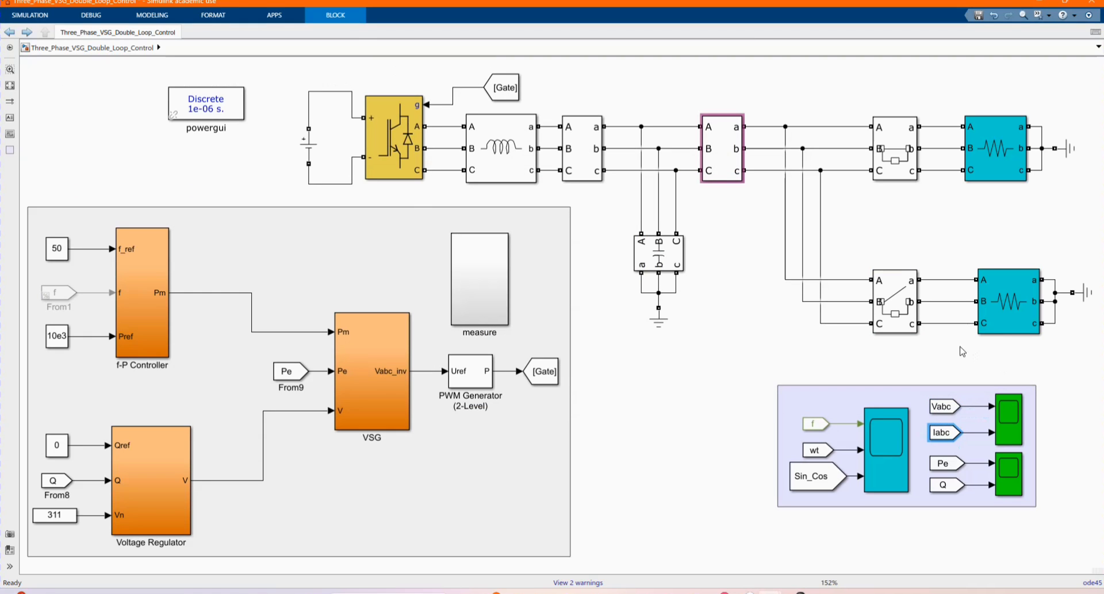
left_click(1001, 410)
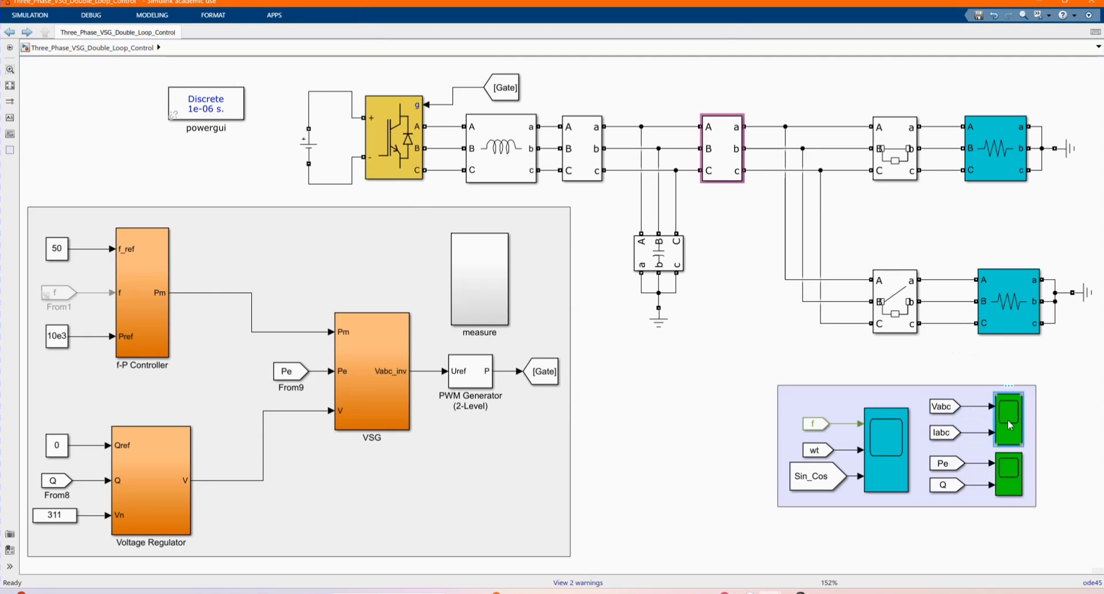
double_click(1009, 424)
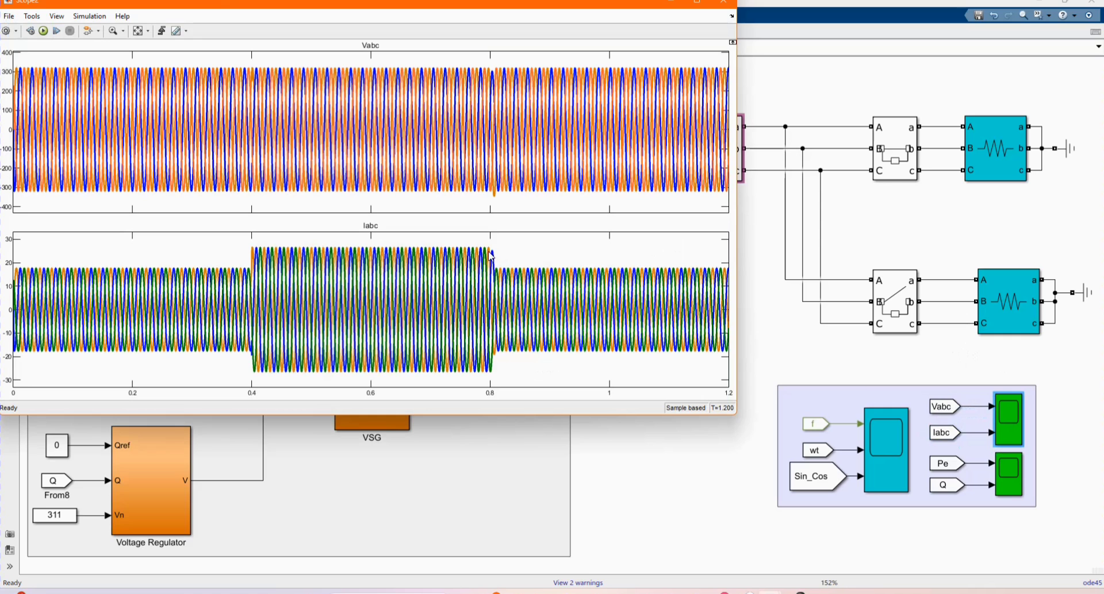
left_click(723, 3)
double_click(1008, 473)
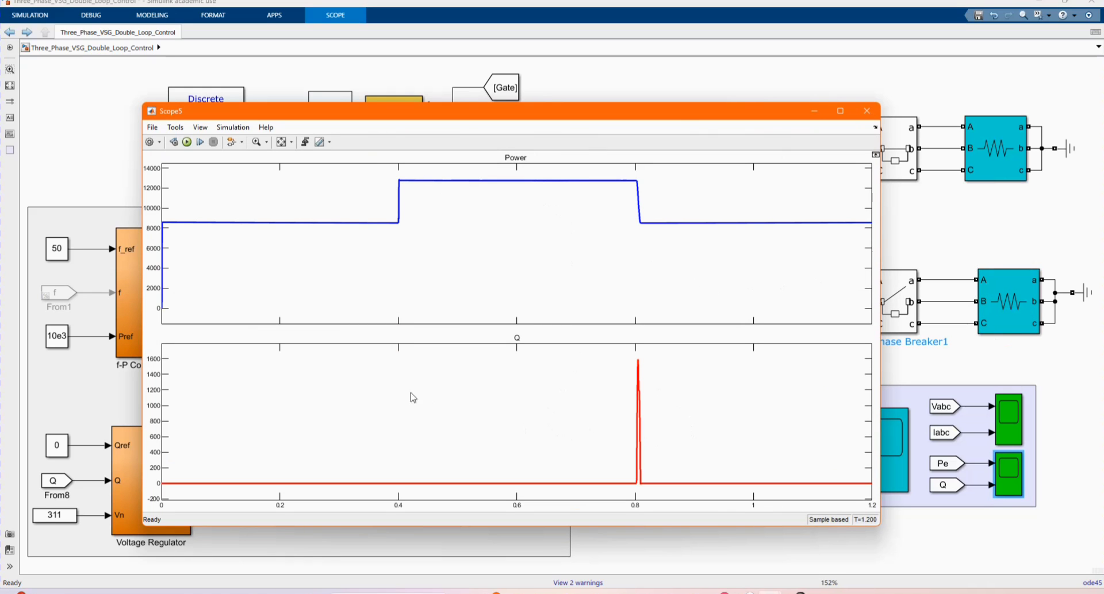
left_click(865, 113)
left_click(703, 399)
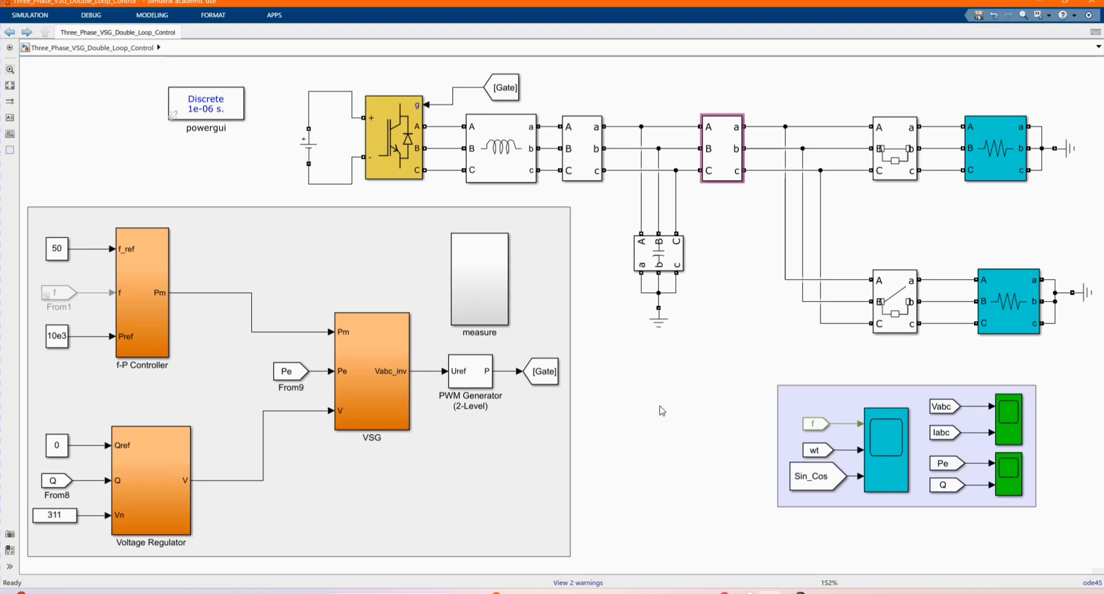
scroll(620, 422, "down", 5)
scroll(626, 438, "up", 3)
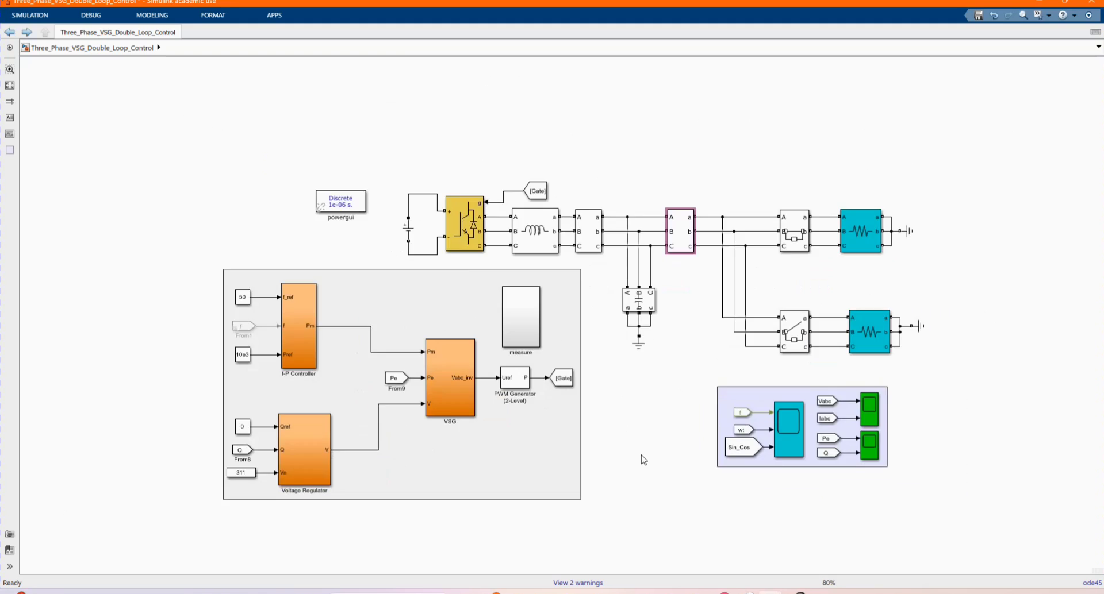